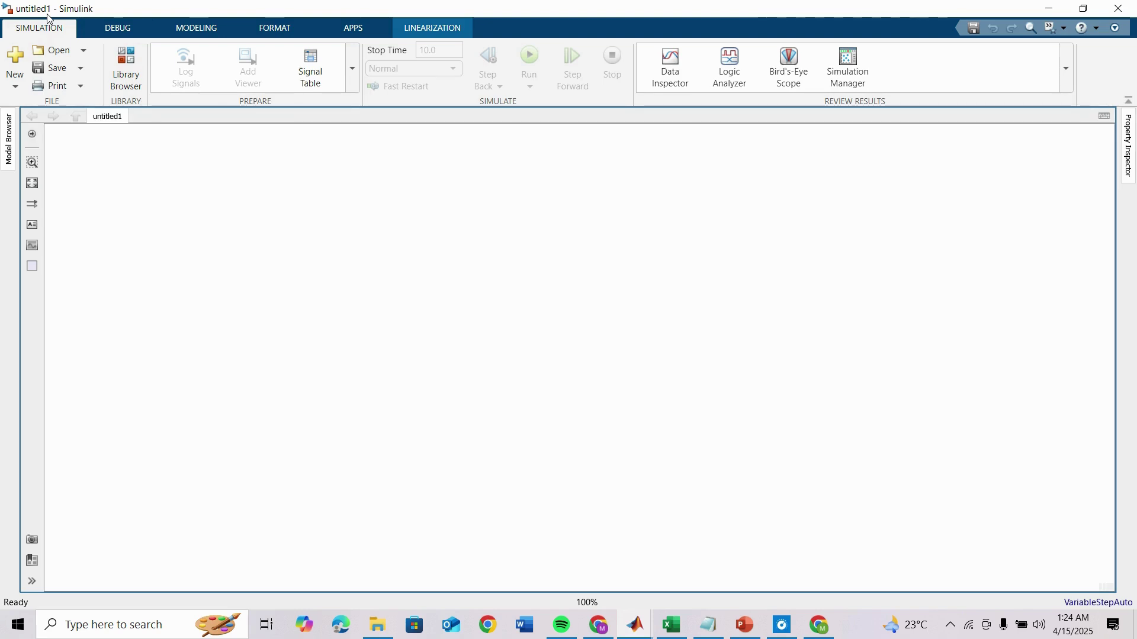
Place Capacitor, Electrical Reference, Inductor and Resistor blocks from Simscape Foundation's Electrical library.
click(122, 68)
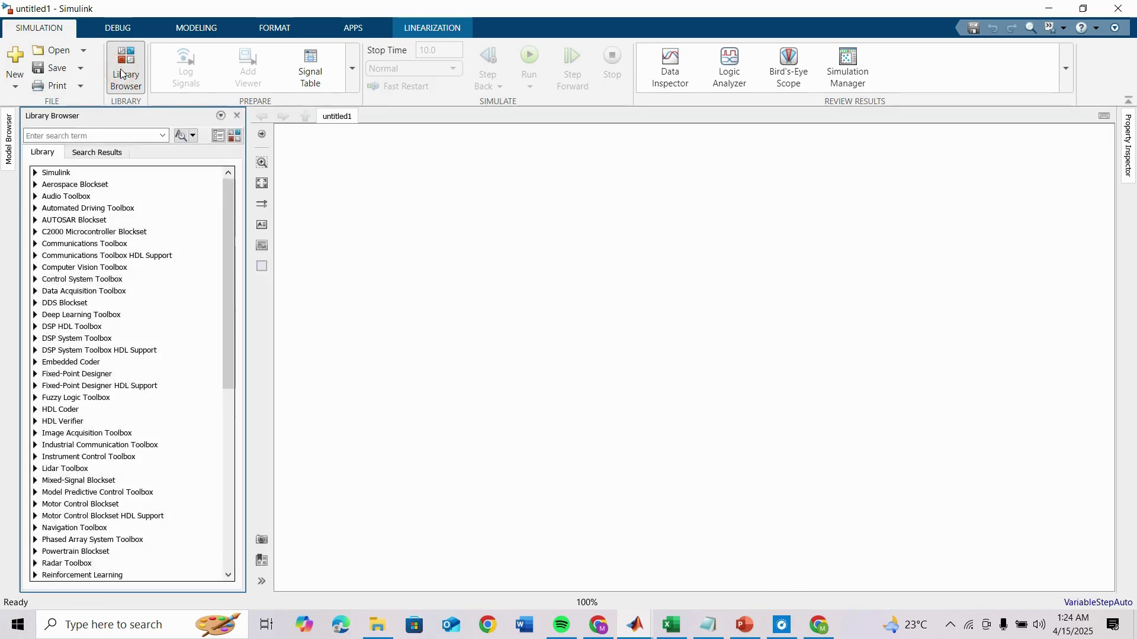
click(235, 138)
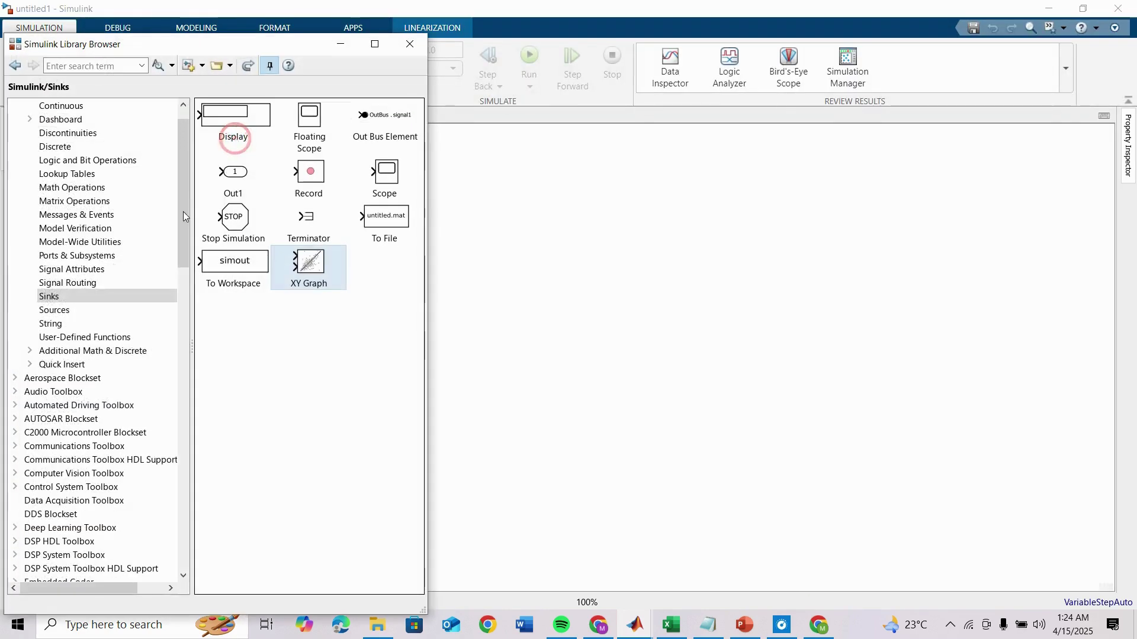
scroll(109, 300, down, 15)
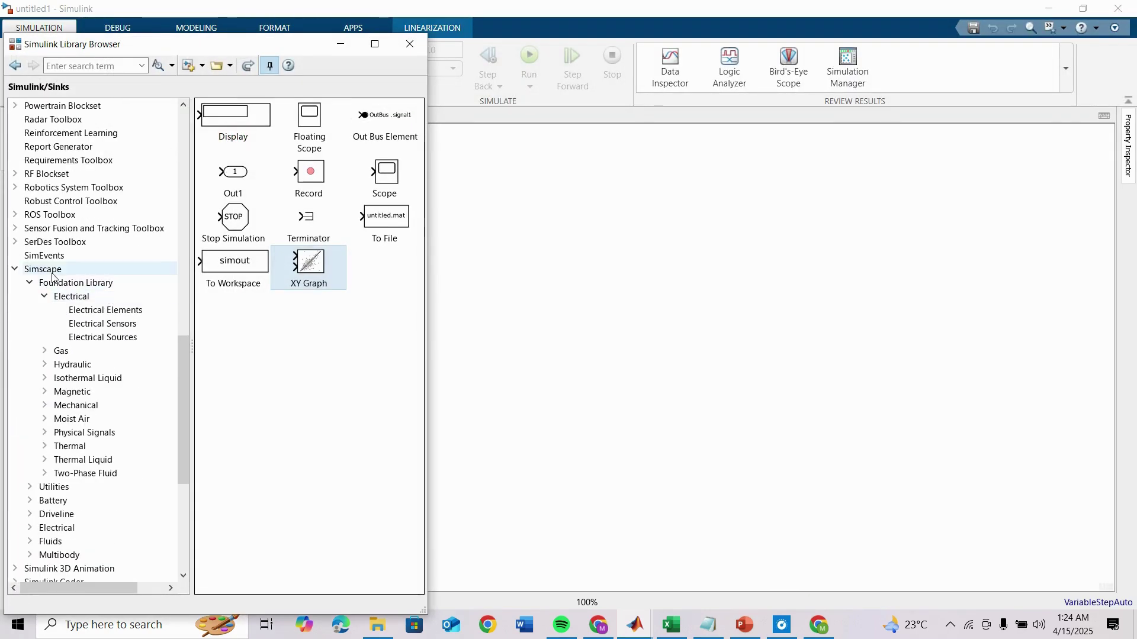
click(115, 311)
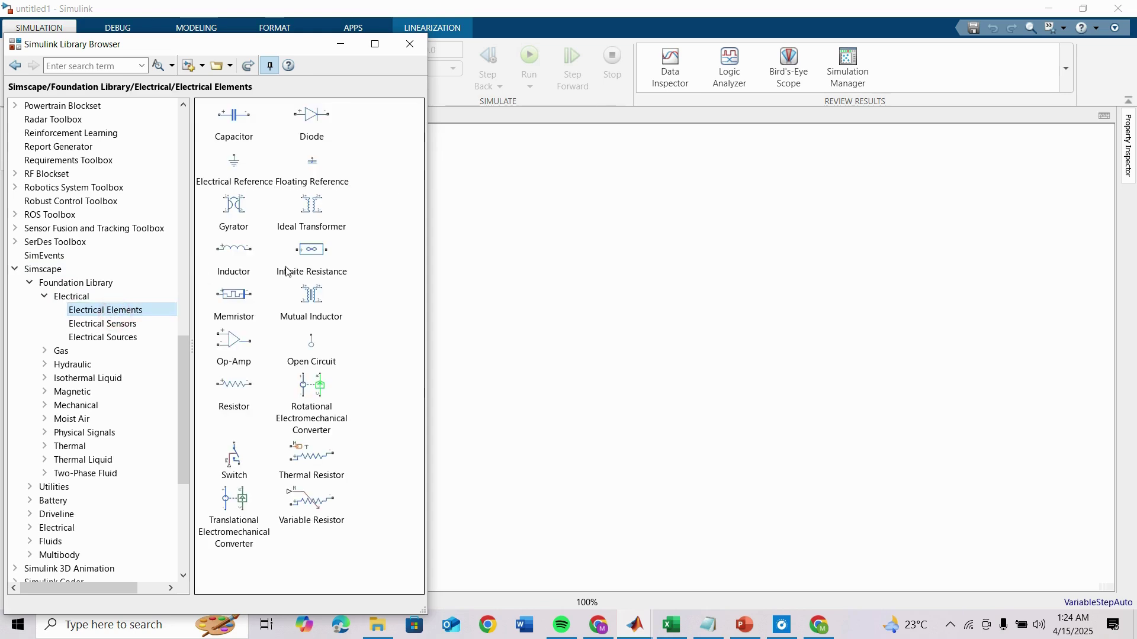
drag(231, 117, 860, 228)
drag(240, 160, 565, 489)
drag(234, 252, 673, 239)
drag(234, 385, 549, 245)
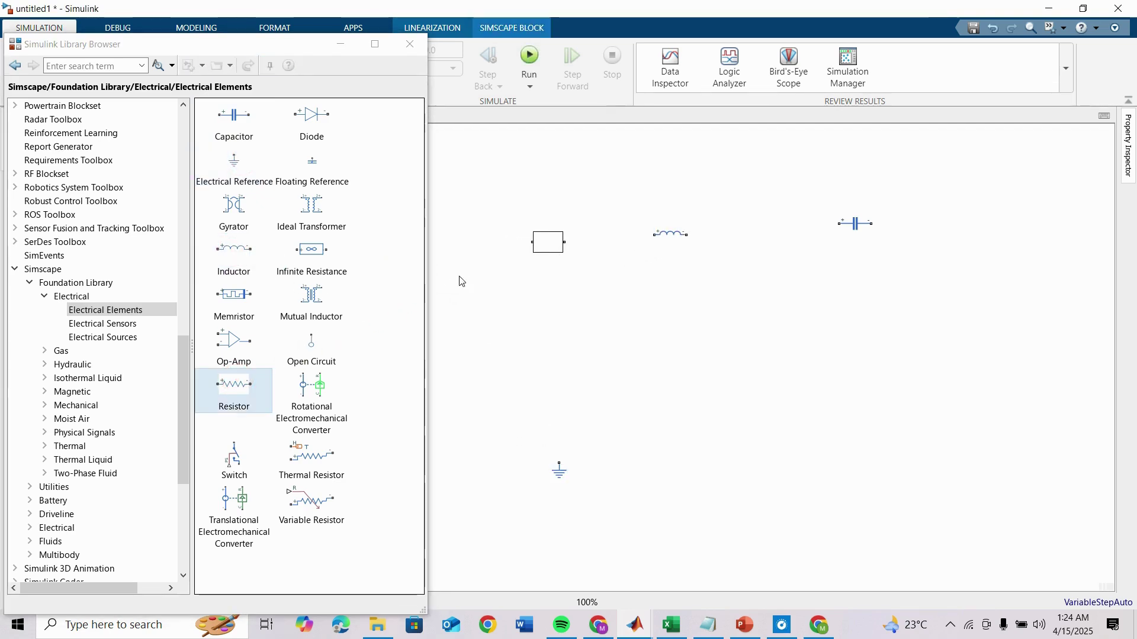
Add a Controlled Voltage Source from the electrical sources to the model.
click(112, 337)
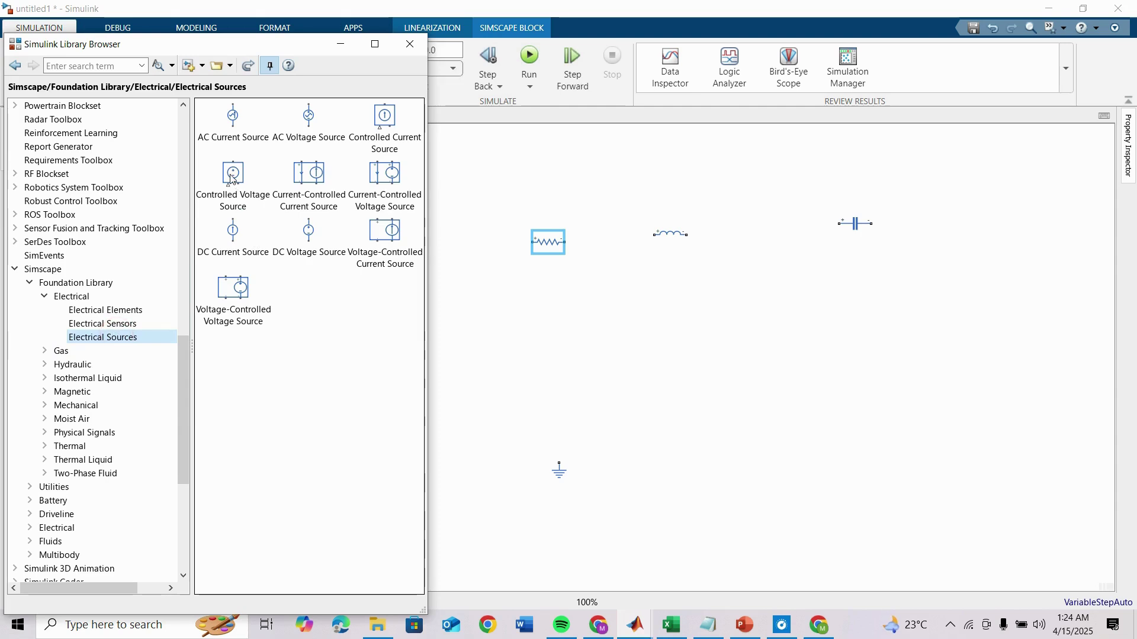
drag(233, 175, 491, 304)
click(510, 358)
click(113, 341)
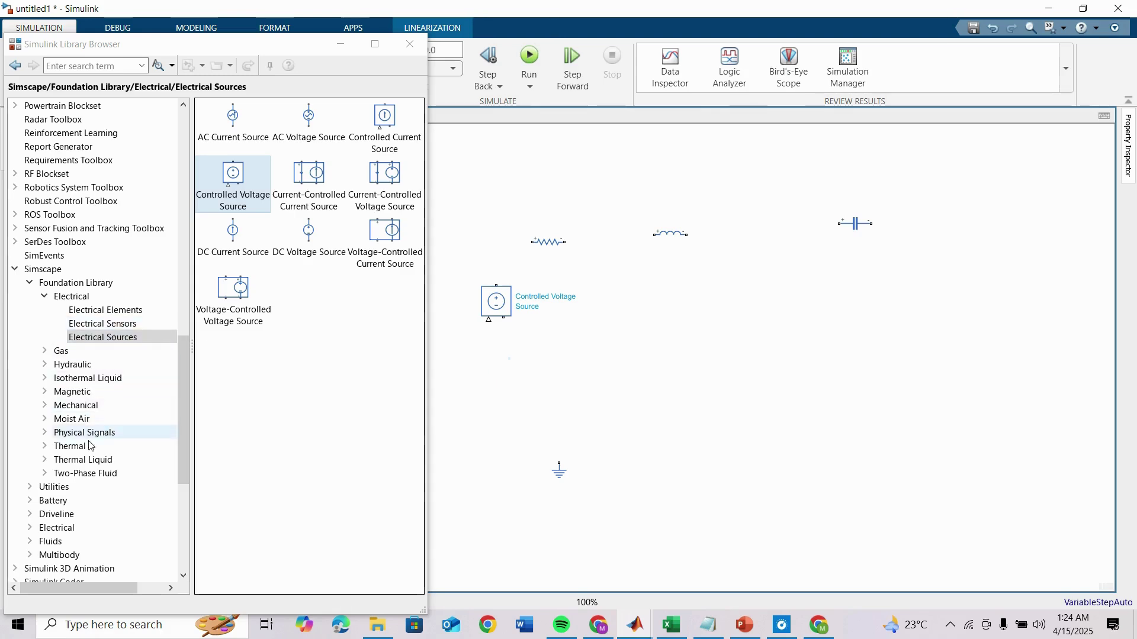
Drag in Simulink-PS and PS-Simulink Converters, Solver Configuration from Utilities, and an electrical Current Sensor.
click(64, 487)
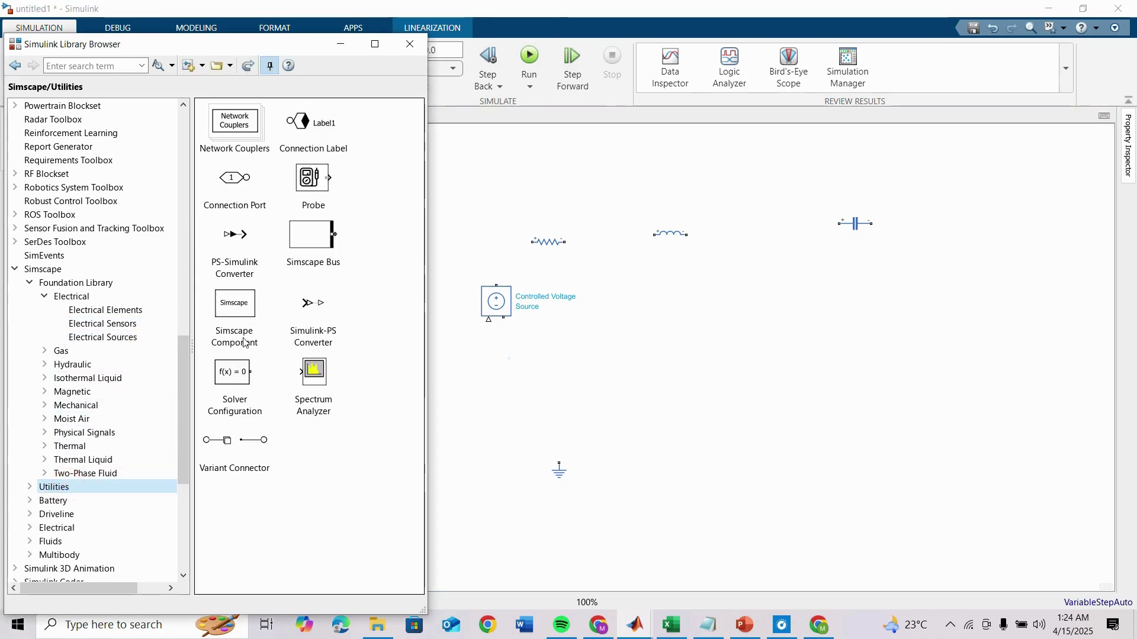
drag(313, 303, 598, 461)
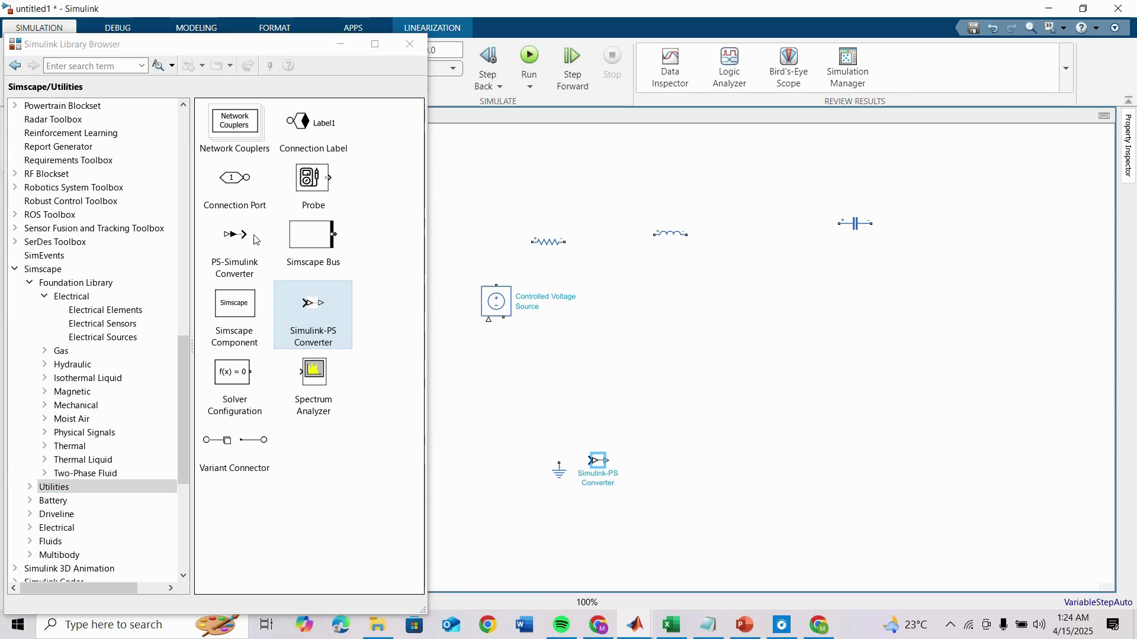
drag(252, 237, 681, 461)
drag(246, 380, 522, 430)
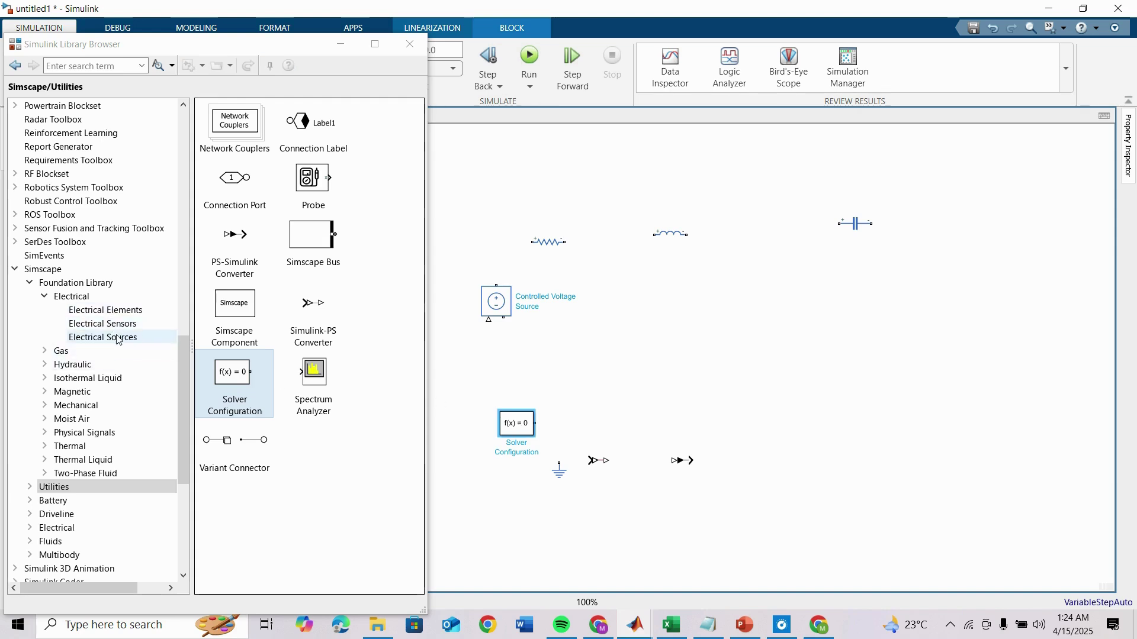
click(102, 324)
drag(223, 117, 872, 434)
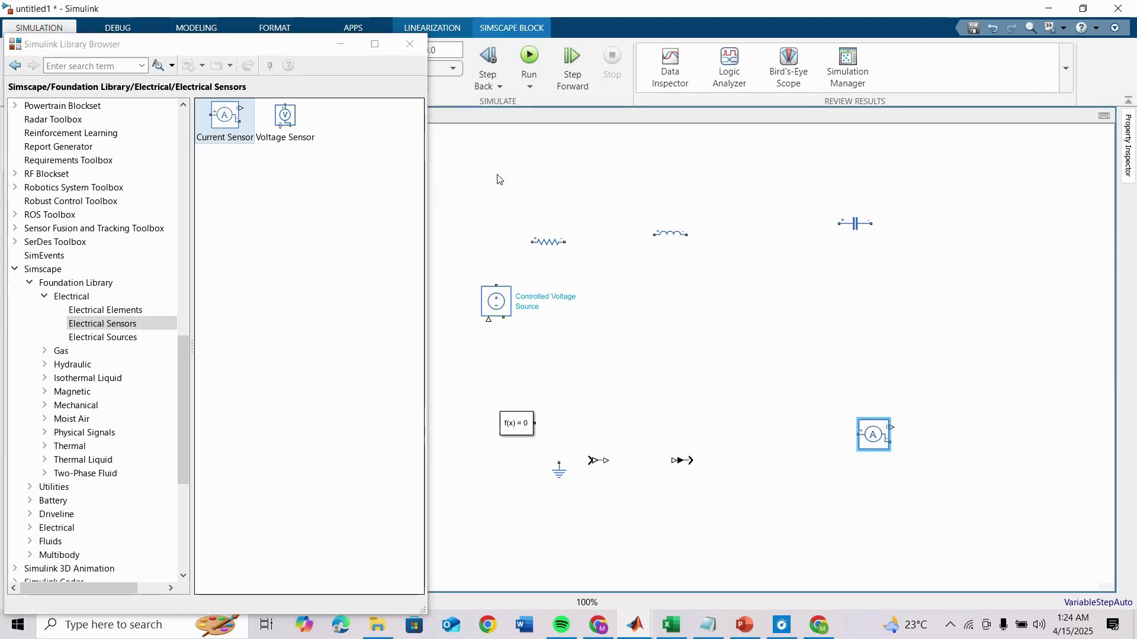
Rotate the resistor, inductor and capacitor upright with Ctrl+R and align them side by side.
click(408, 47)
click(543, 241)
drag(543, 241, 619, 278)
key(ctrl+r)
click(669, 235)
key(ctrl+r)
drag(669, 236, 719, 289)
drag(861, 225, 829, 305)
key(ctrl+r)
click(262, 184)
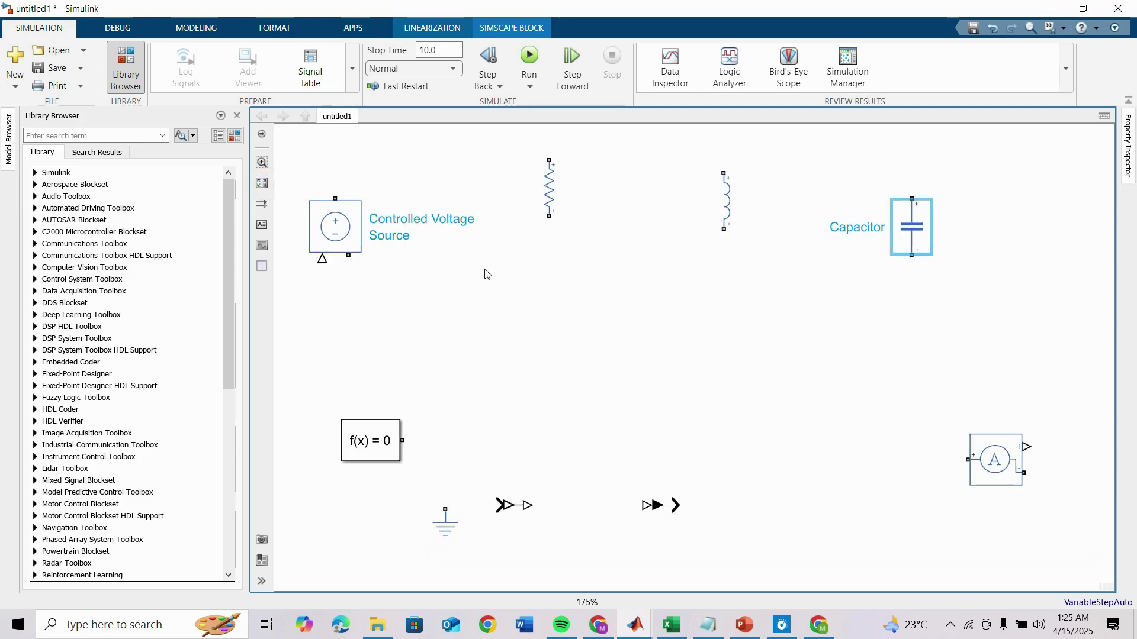
scroll(479, 276, down, 1)
drag(698, 221, 697, 211)
drag(841, 229, 847, 196)
Wire the R, L and C tops and bottoms together across the voltage source's terminals.
mouse_move(538, 173)
mouse_down()
mouse_move(660, 160)
mouse_move(690, 175)
mouse_up()
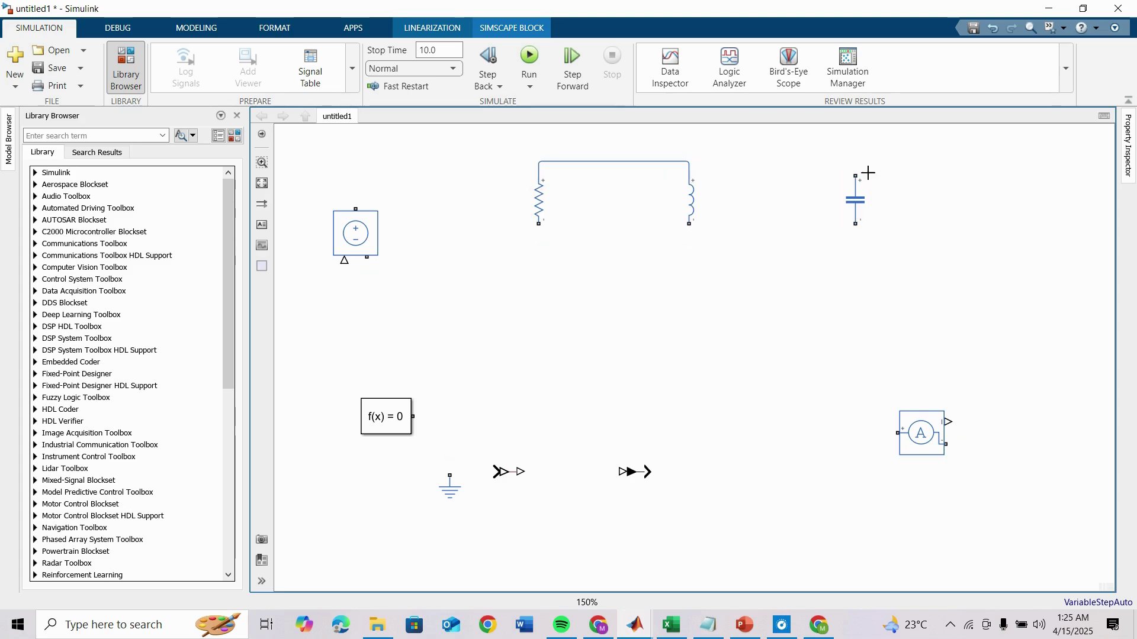
drag(860, 172, 689, 161)
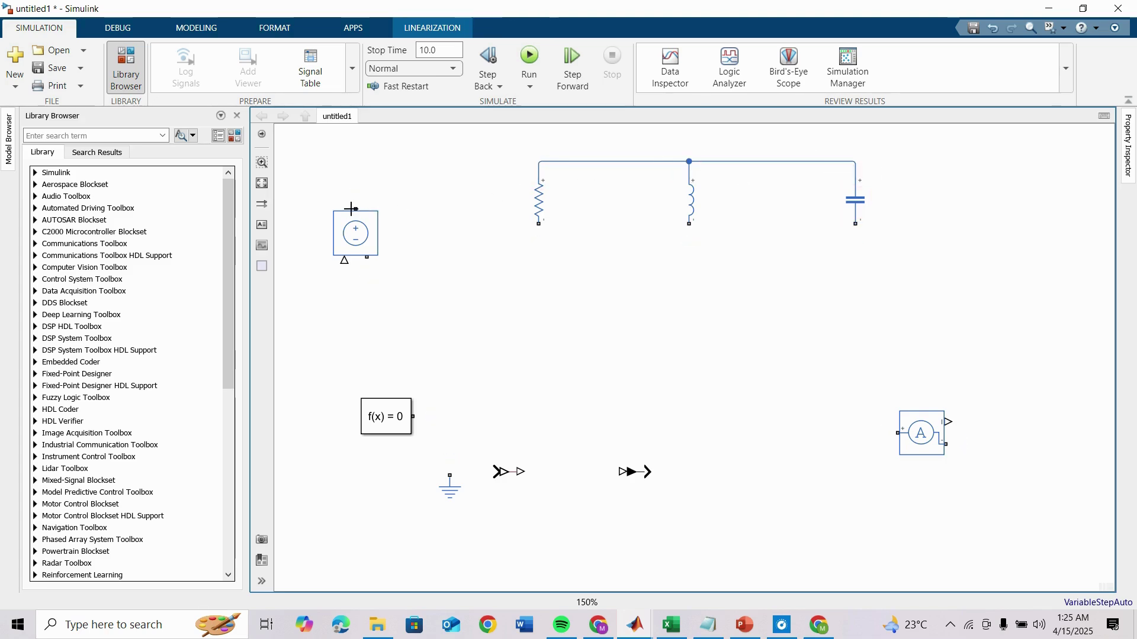
drag(354, 207, 539, 161)
drag(369, 262, 855, 224)
drag(538, 283, 536, 353)
drag(537, 225, 538, 354)
drag(689, 225, 689, 354)
Replace the source's top wire with the Current Sensor in series, feeding the PS-Simulink Converter.
click(444, 162)
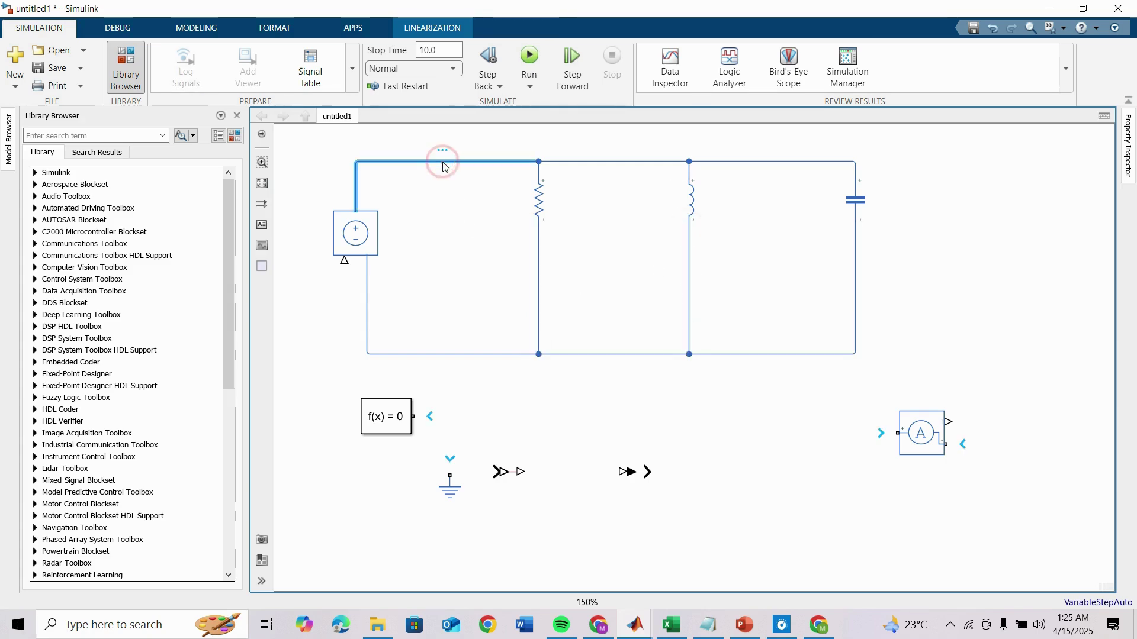
key(Delete)
mouse_move(902, 422)
mouse_down()
mouse_move(579, 187)
mouse_move(429, 140)
mouse_move(397, 149)
mouse_move(445, 177)
mouse_move(538, 161)
mouse_up()
drag(388, 160, 356, 209)
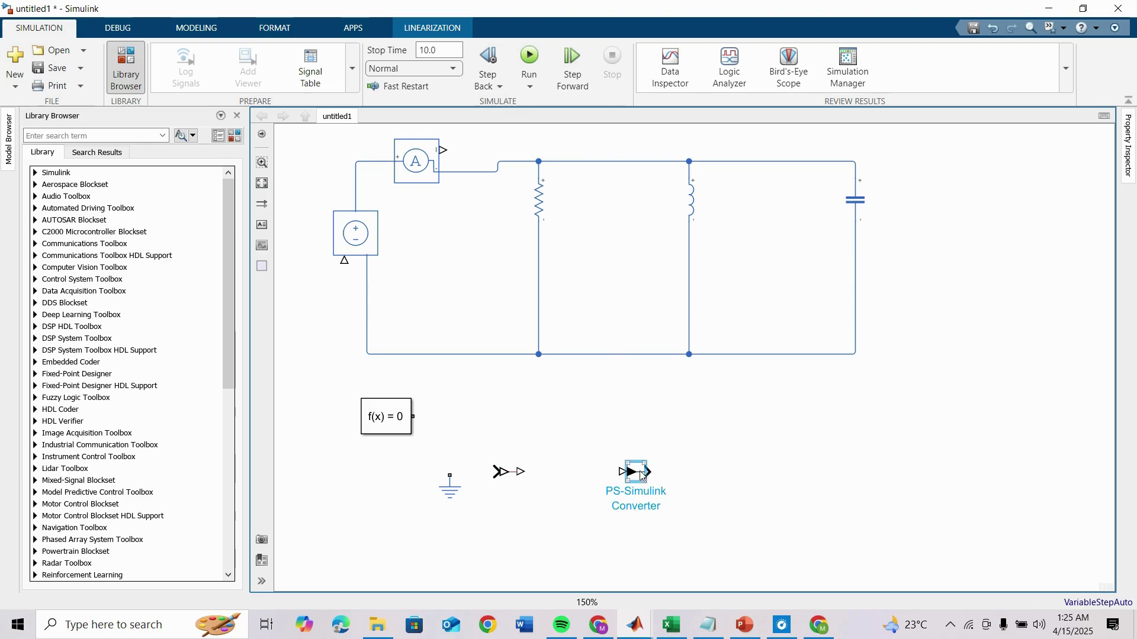
drag(638, 476, 512, 145)
drag(443, 167, 492, 144)
click(485, 298)
Add a Scope and XY Graph from Simulink Sinks, wiring the converter's output into the Scope.
click(235, 136)
scroll(145, 300, up, 15)
scroll(75, 213, up, 2)
click(72, 295)
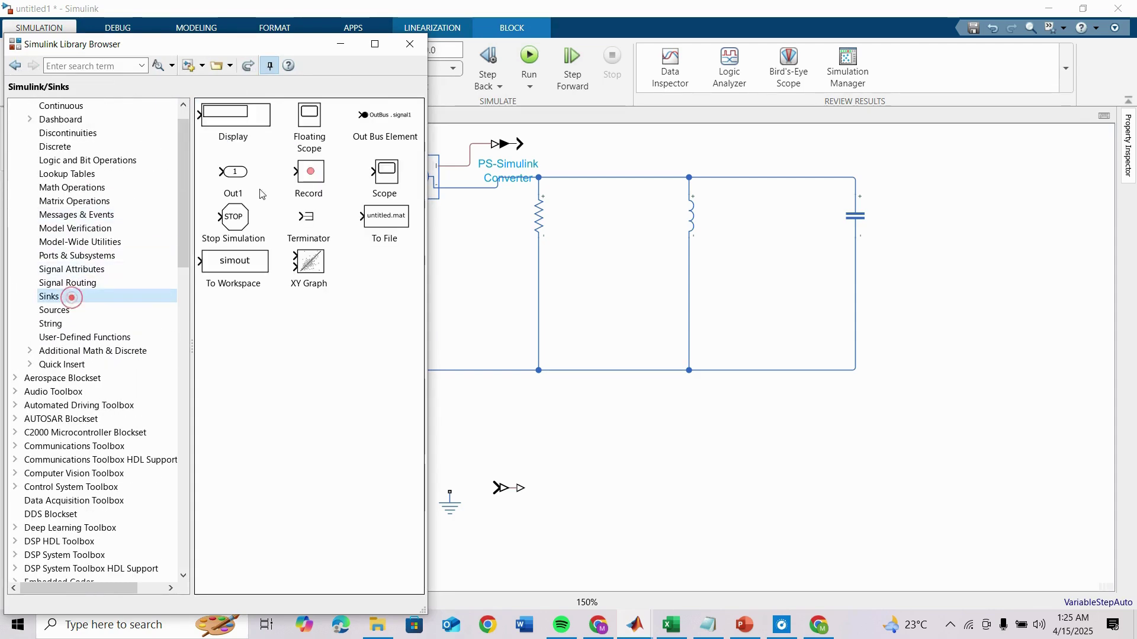
drag(385, 173, 568, 143)
drag(306, 271, 650, 148)
Close the library window and move the XY Graph above the Scope.
click(734, 146)
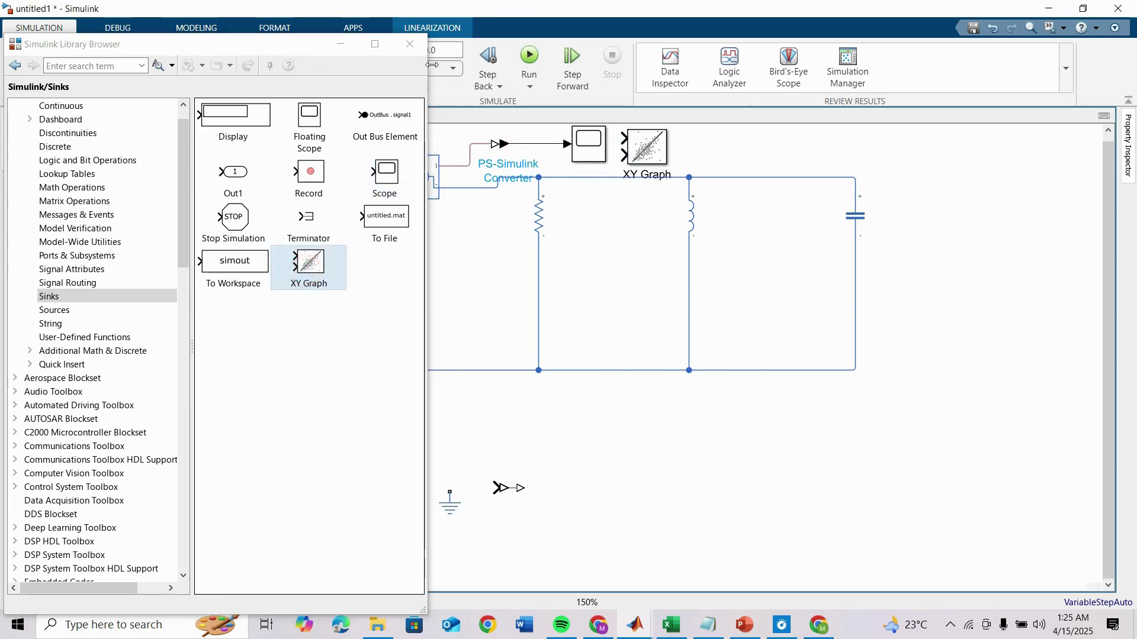
click(410, 44)
drag(711, 143, 723, 107)
drag(642, 260, 599, 173)
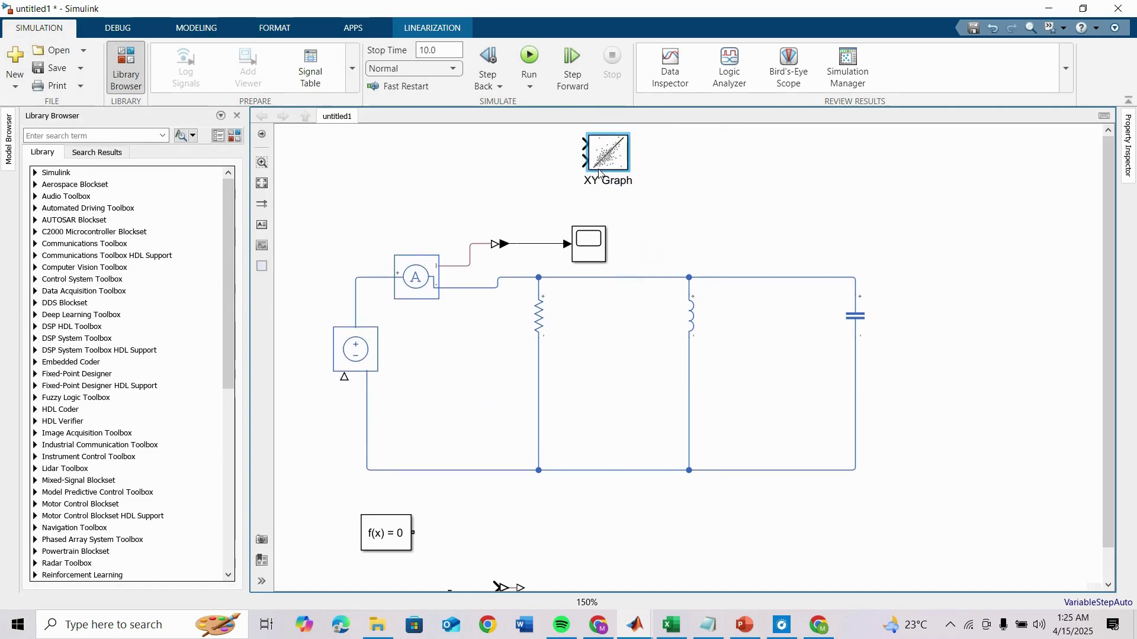
click(305, 239)
Quick-insert a MATLAB Function block by searching 'mat' on the empty canvas.
click(462, 342)
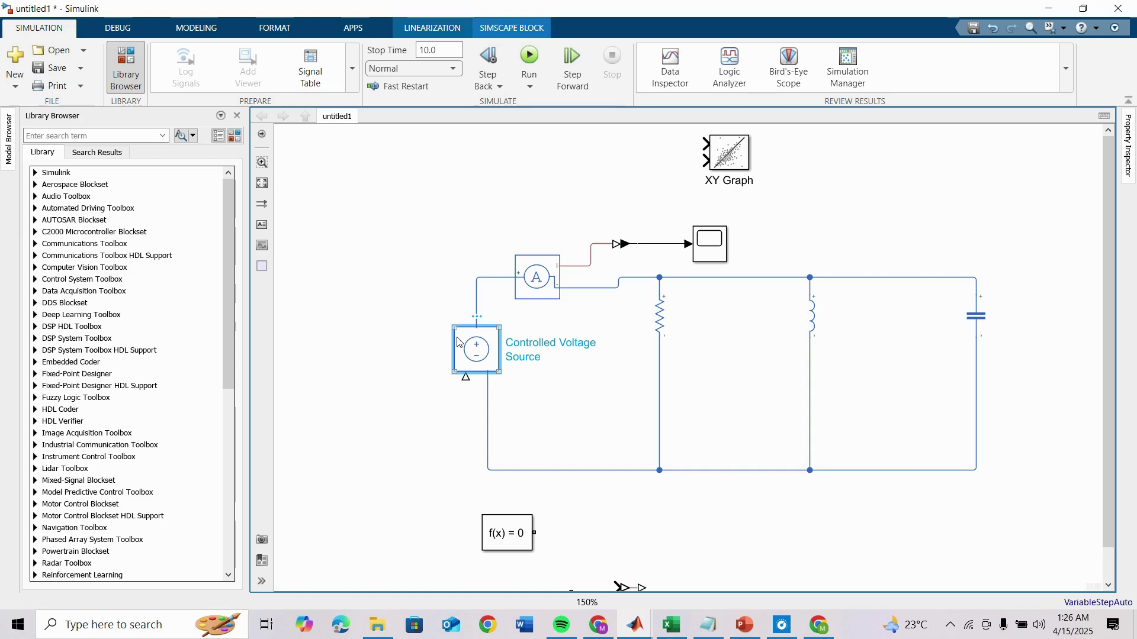
click(350, 179)
double_click(350, 179)
text(ma)
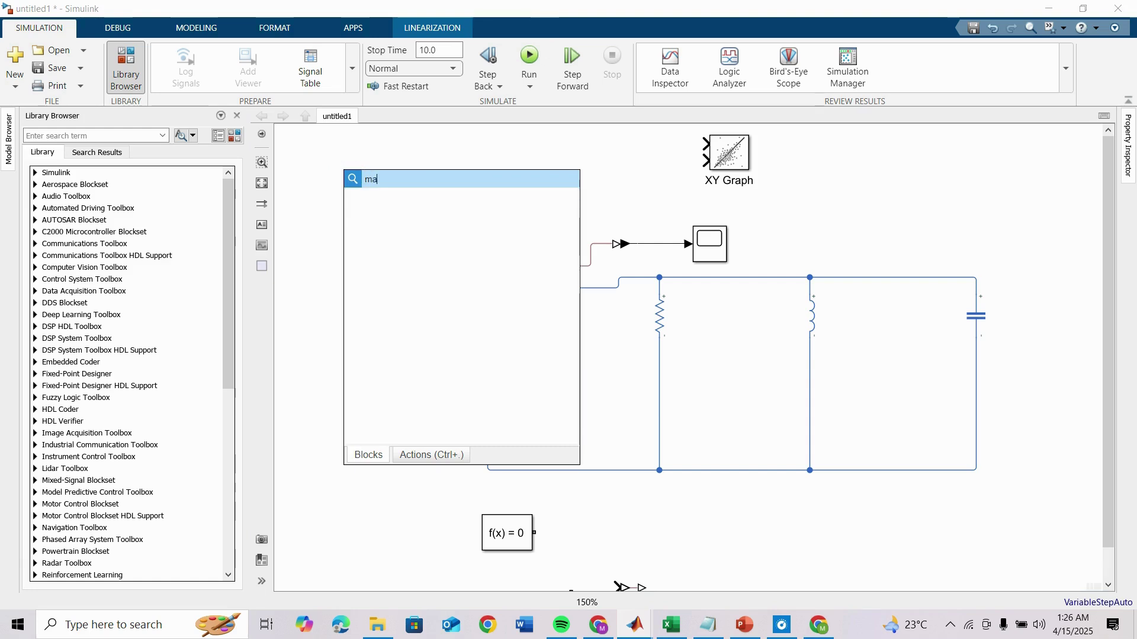
text(t)
click(380, 202)
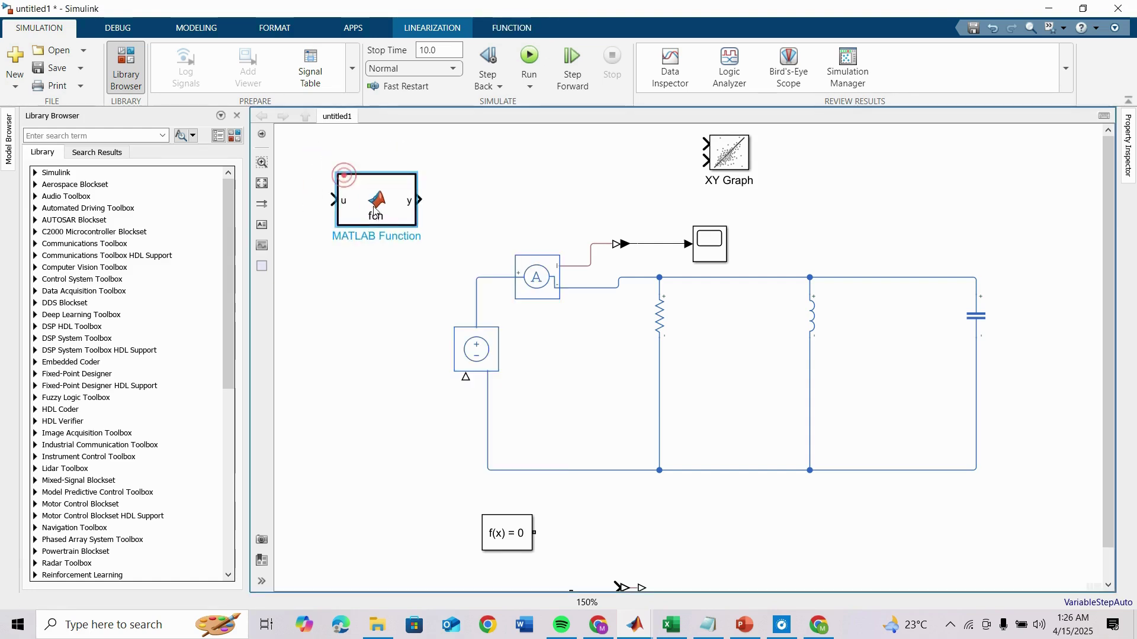
Rename the MATLAB function to sweepfreq with input argument t.
double_click(344, 175)
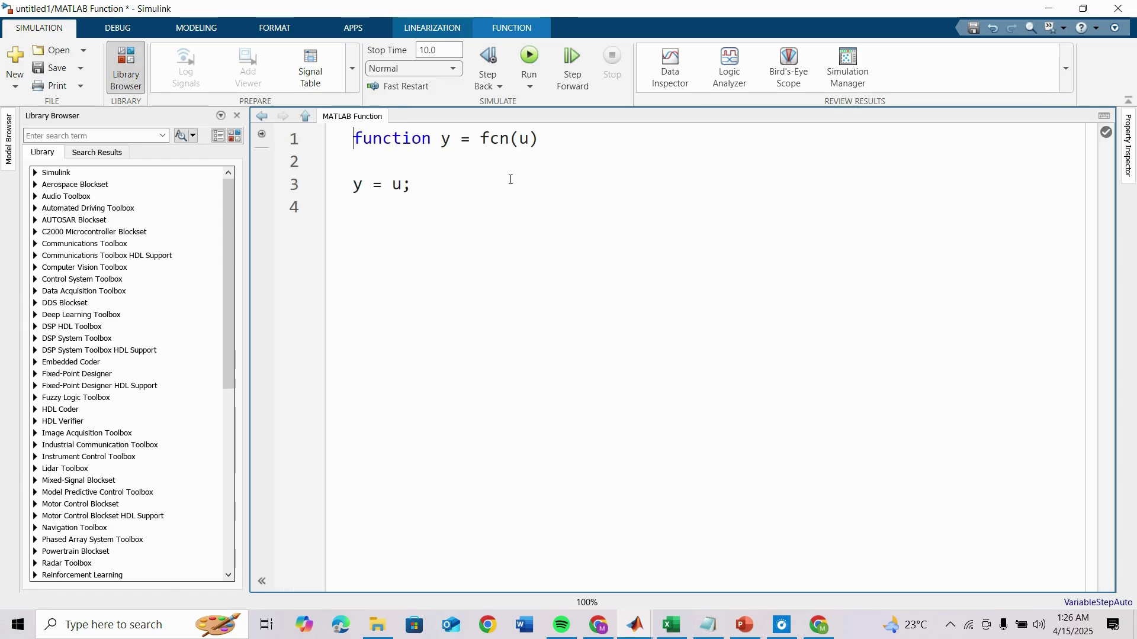
drag(509, 143, 480, 140)
text(sweepf)
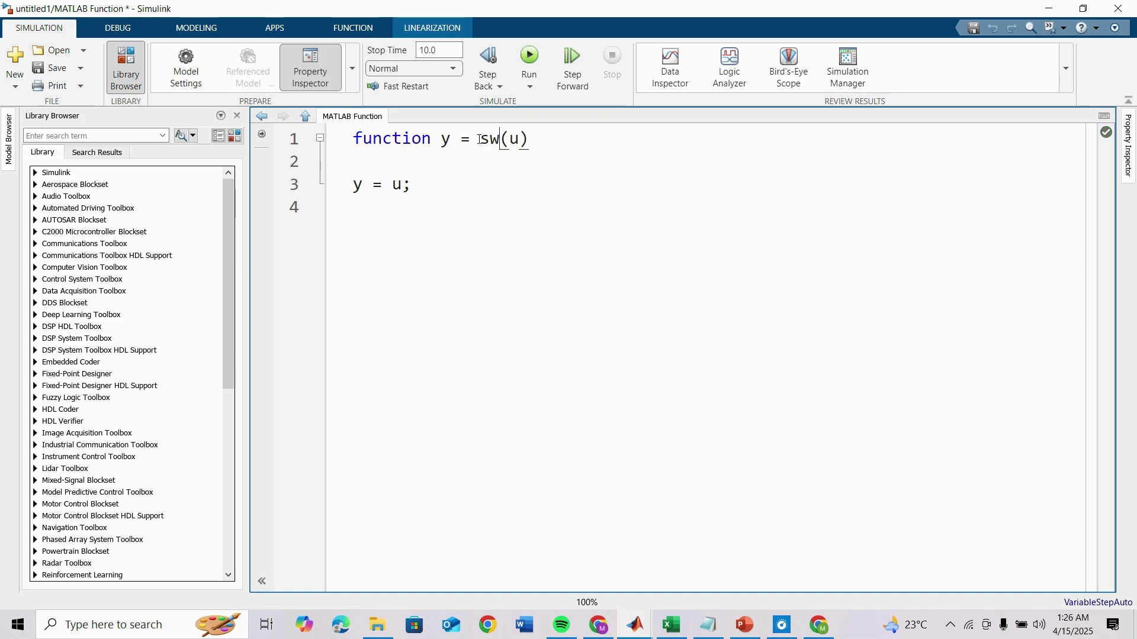
text(req)
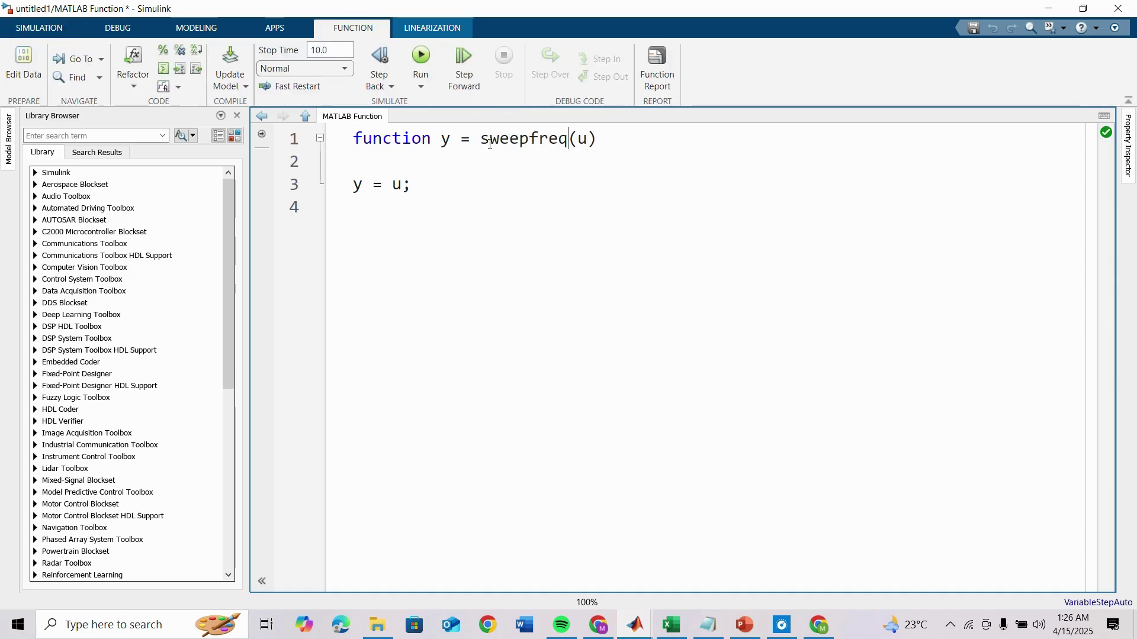
double_click(584, 141)
key(BackSpace)
text(t)
Add the lines f0=50; k=200; and freq=f0+k*t; to the function body.
click(403, 165)
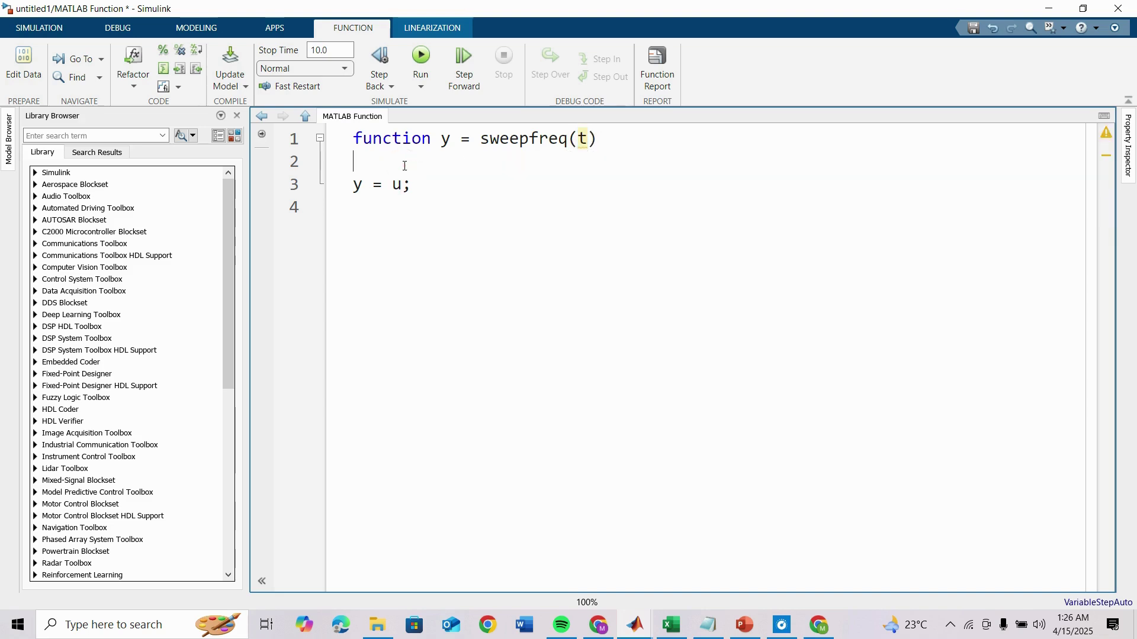
text(f0=50;)
key(Return)
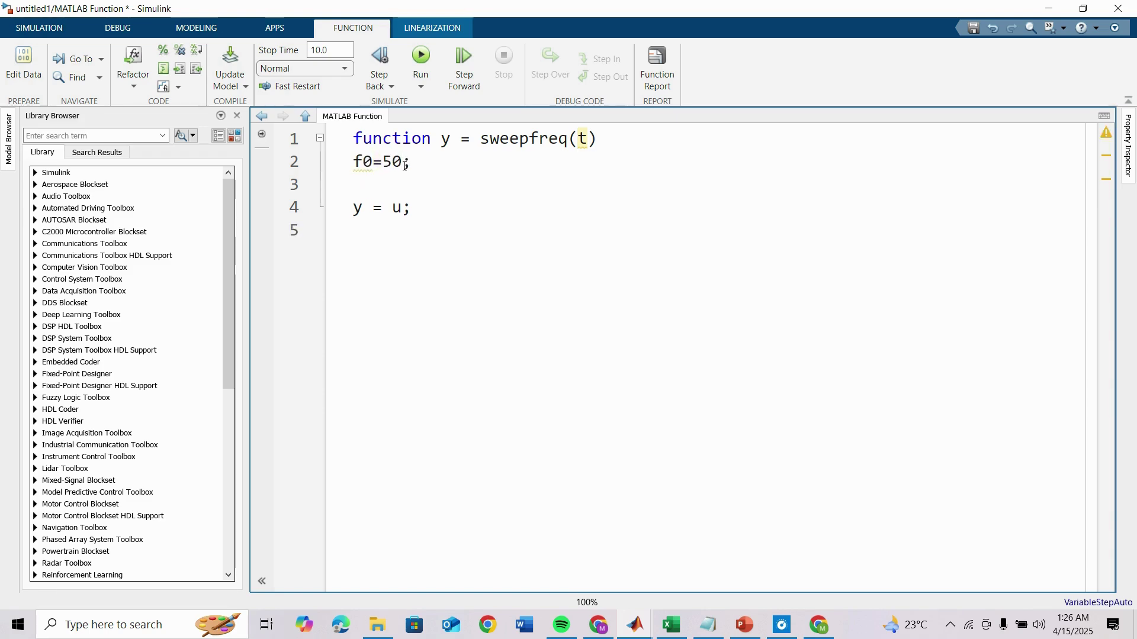
text(k=200;)
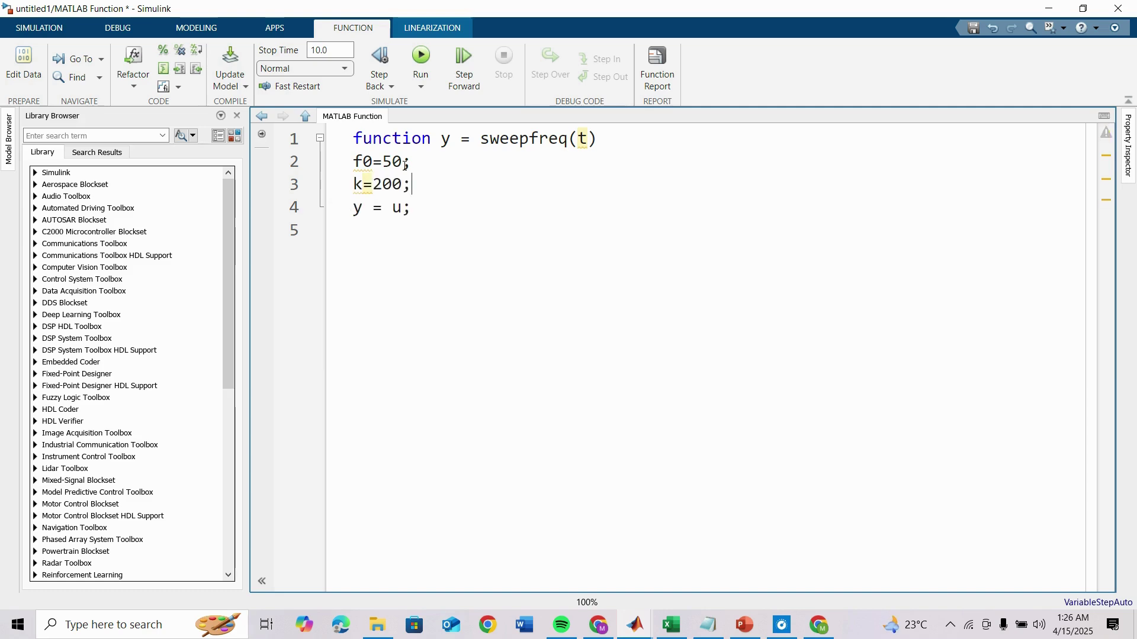
key(Return)
text(freq=f)
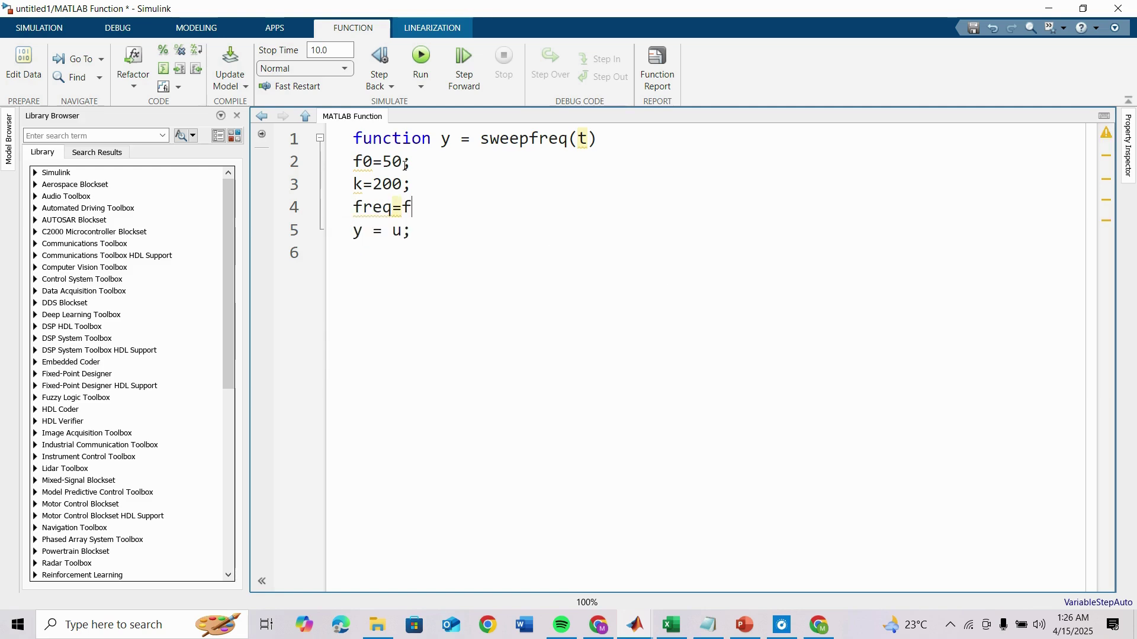
text(0+k*t;4)
key(BackSpace)
key(Return)
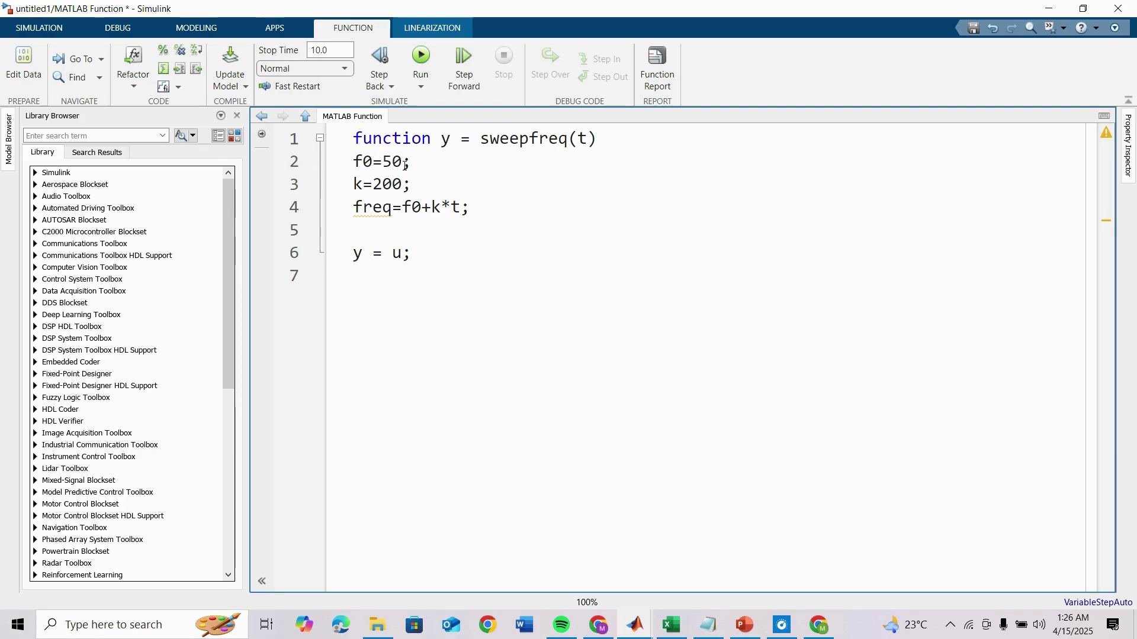
Define phase=2*pi*(f0*t+(k/2)*t.^2); and set y=10*sin(phase).
text(phase=2*pi*)
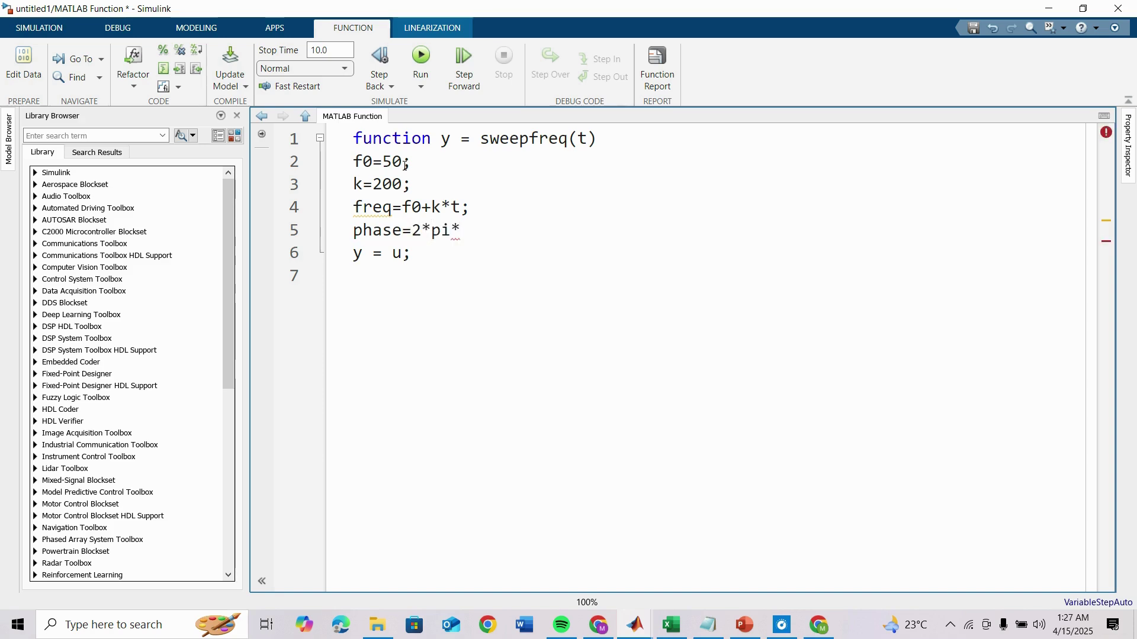
text((f0)
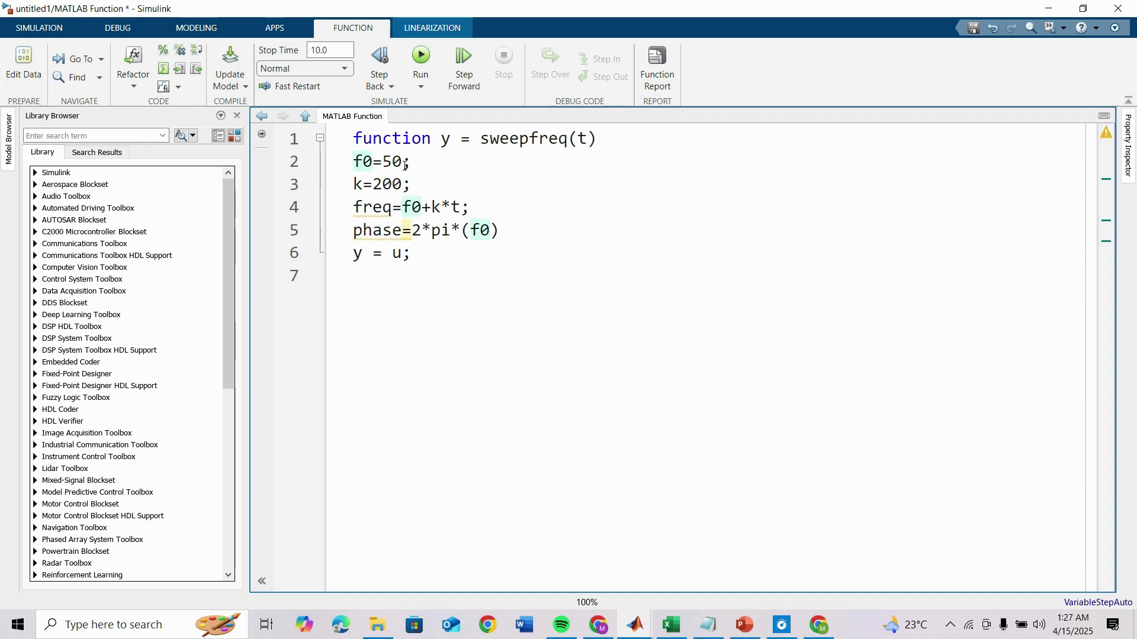
text(*t)
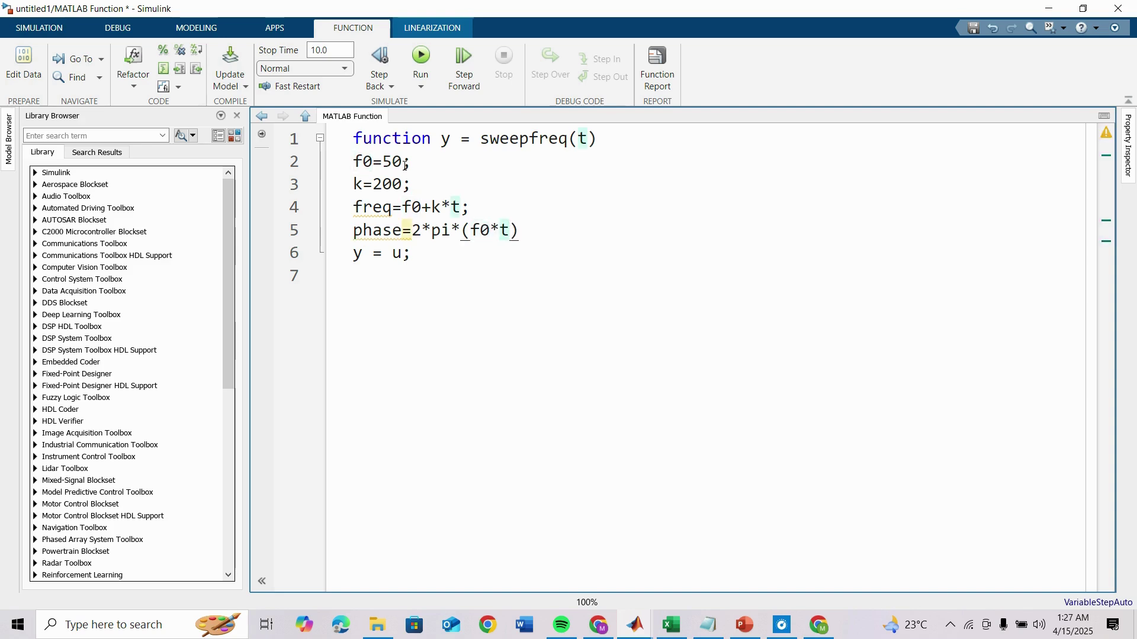
text(+()
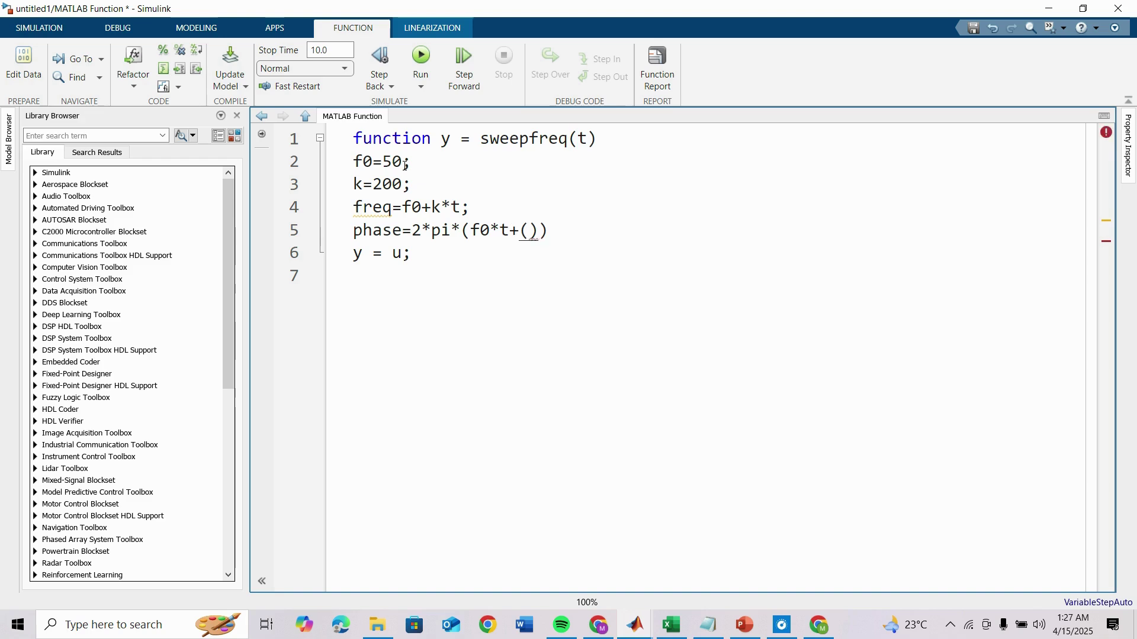
text(k/)
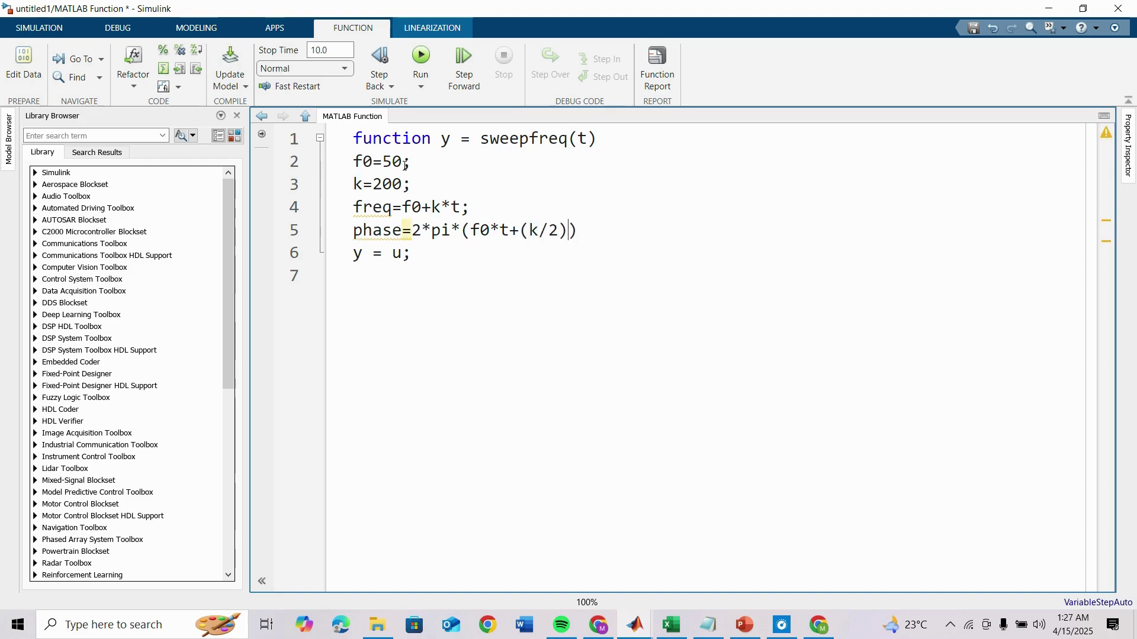
text(2)*t.^2))
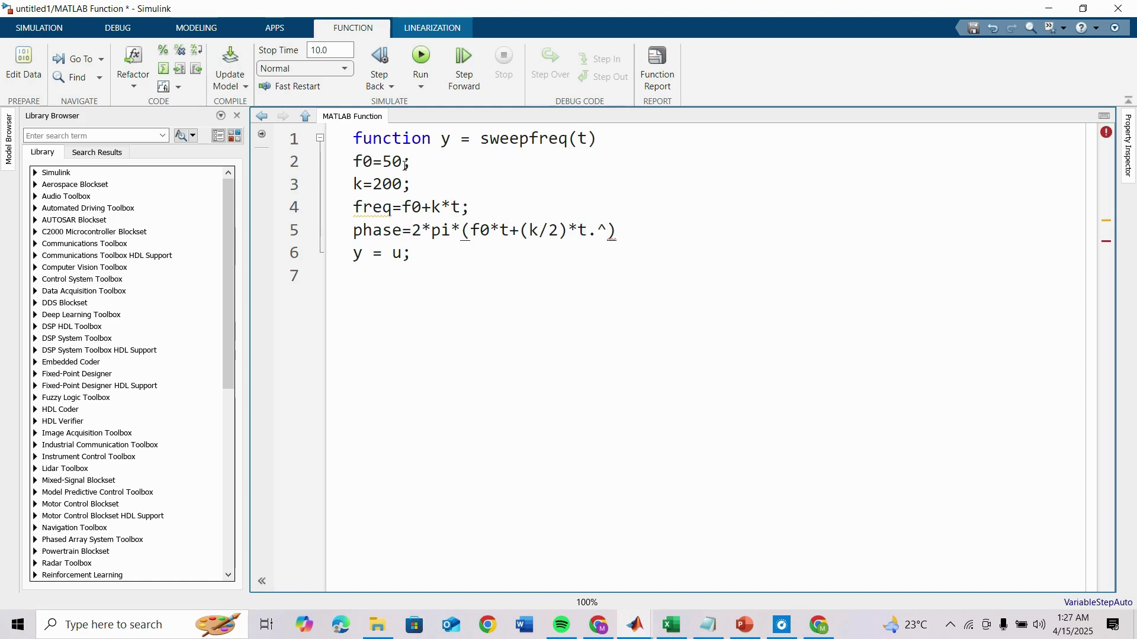
text(;)
key(Return)
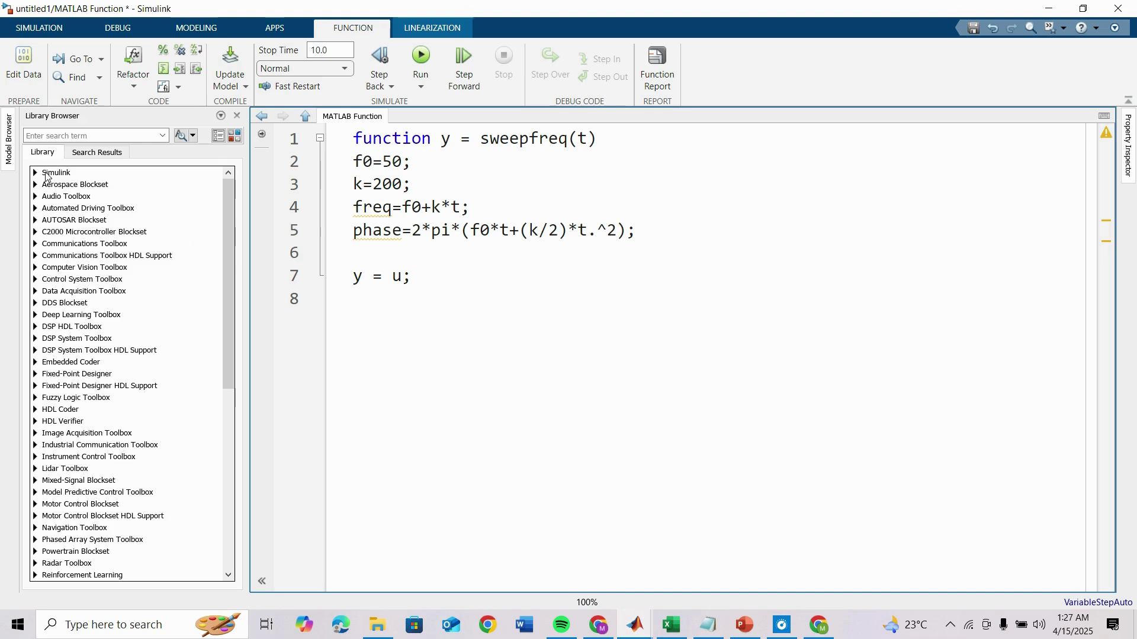
double_click(397, 277)
key(BackSpace)
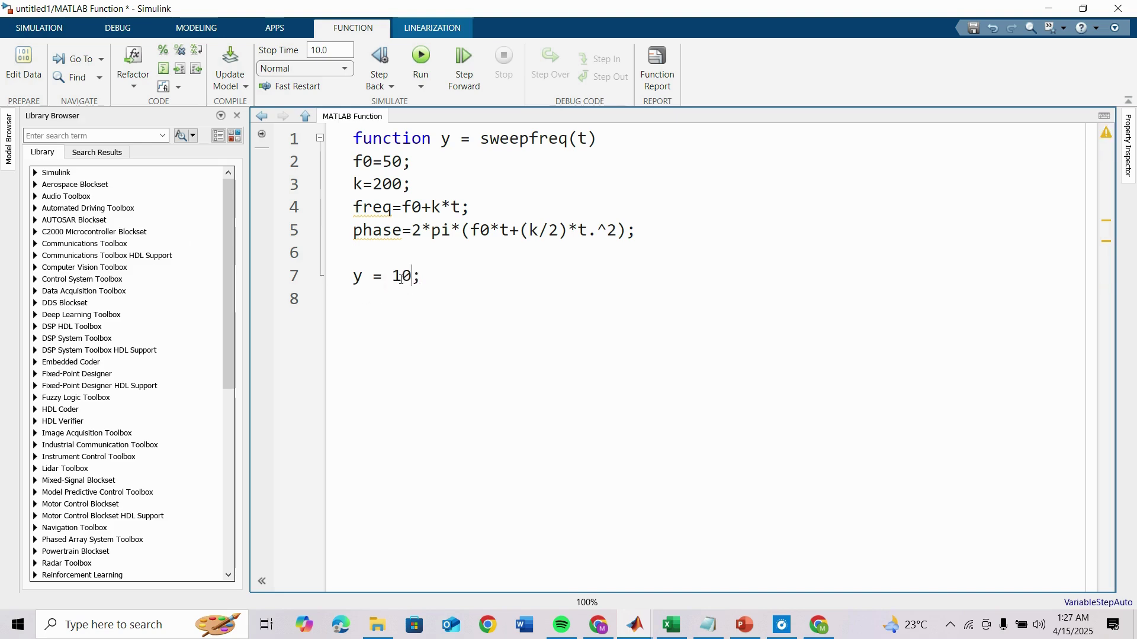
text(10si)
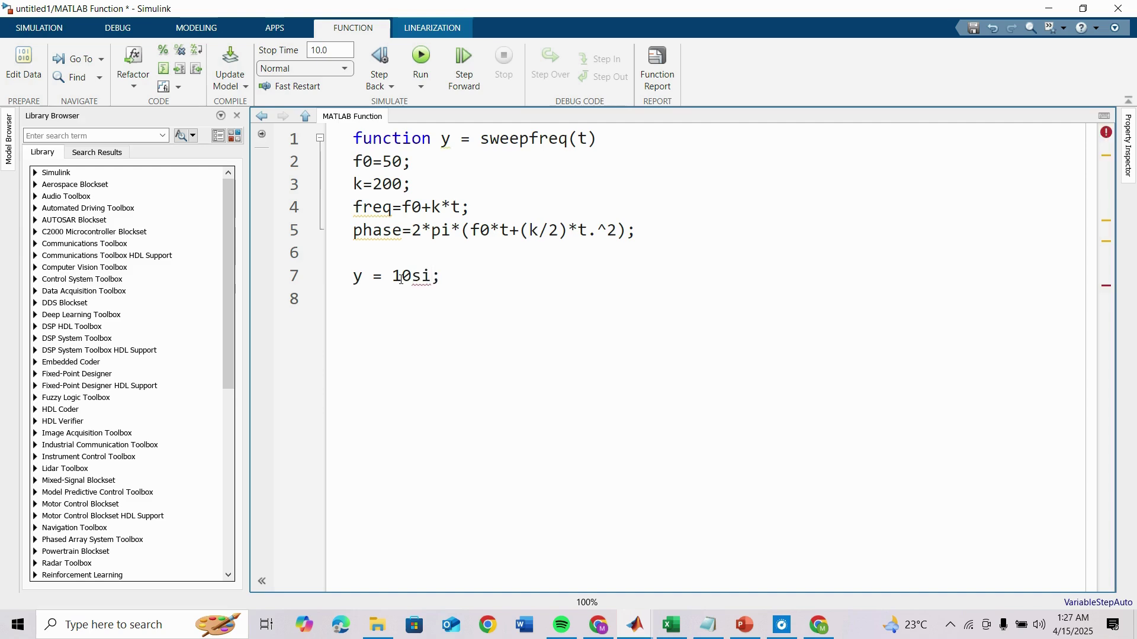
key(BackSpace)
key(BackSpace)
text(*)
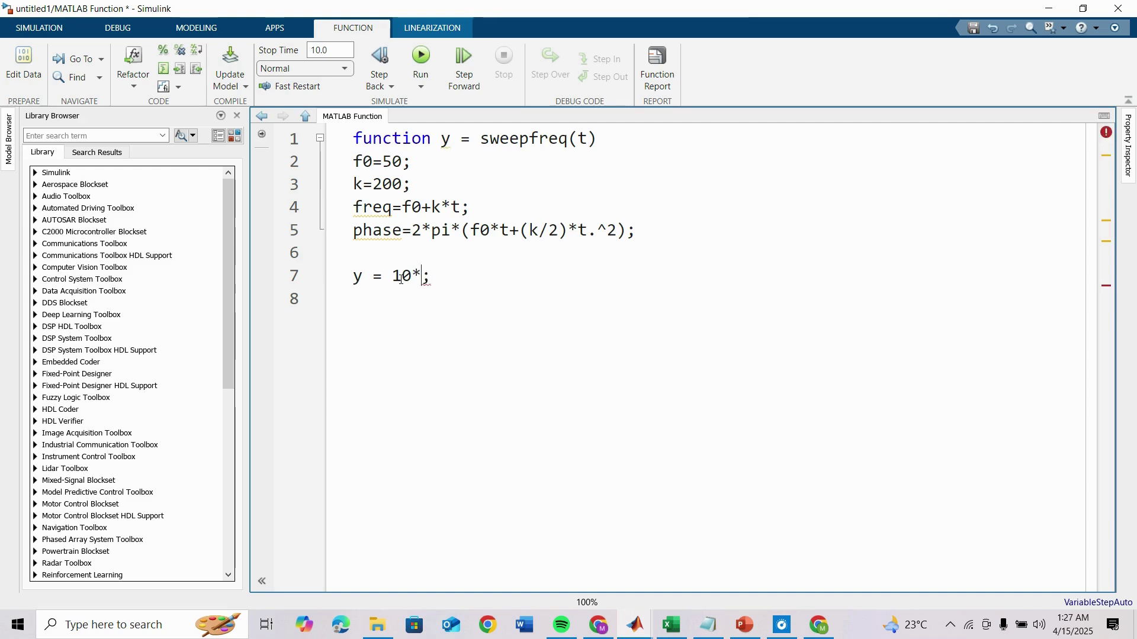
text(sin)
text((pha)
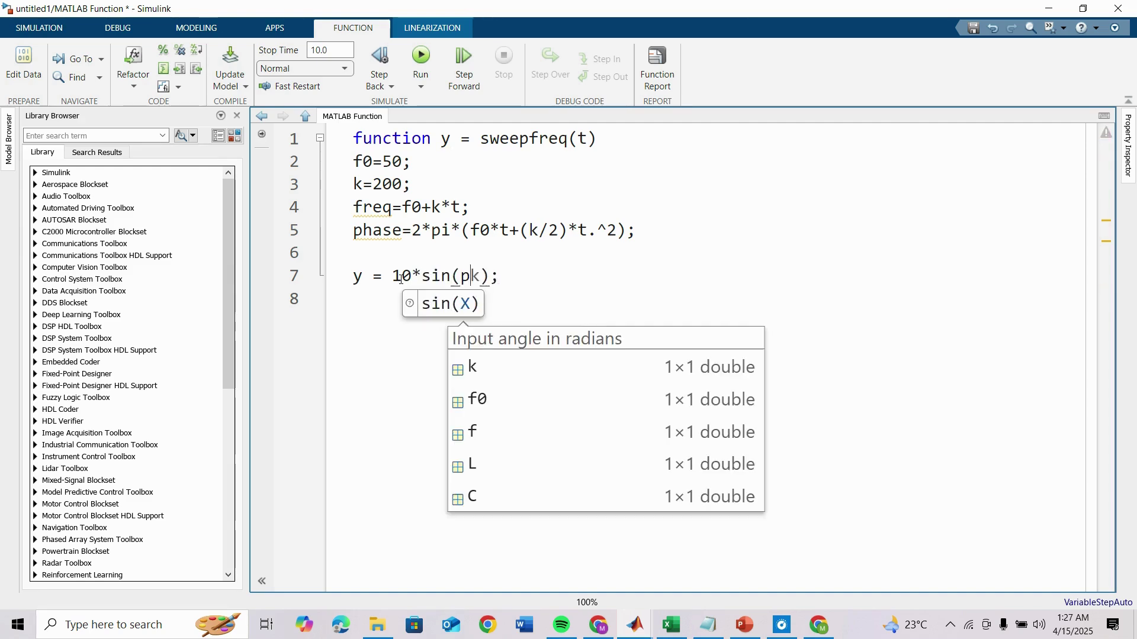
key(Tab)
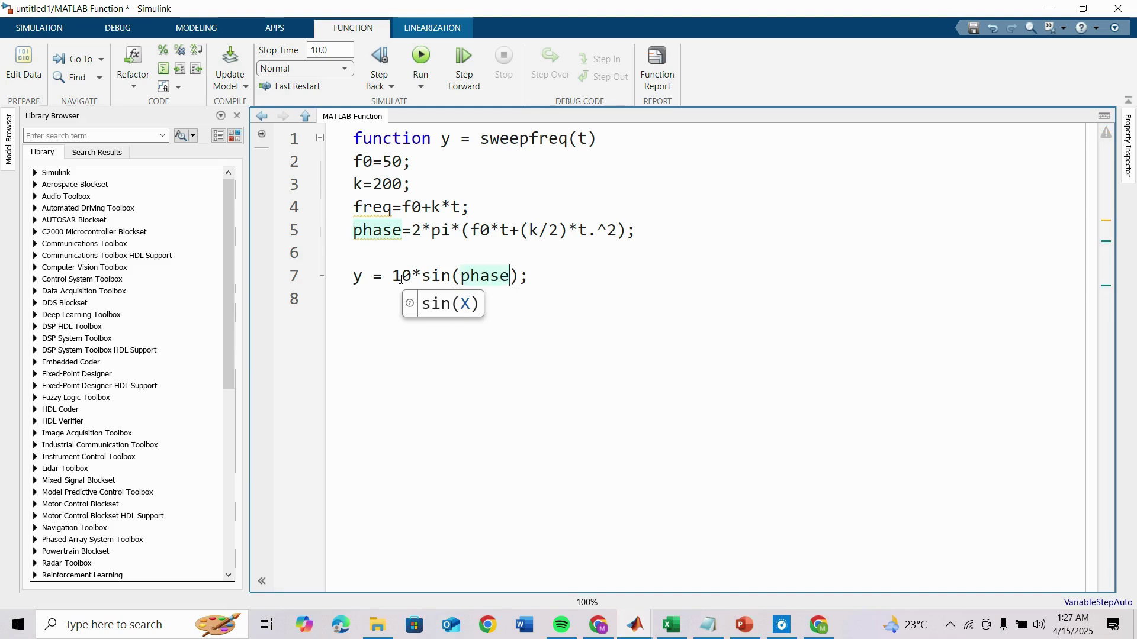
click(453, 163)
Change the function outputs to [y,freq].
click(443, 135)
text([)
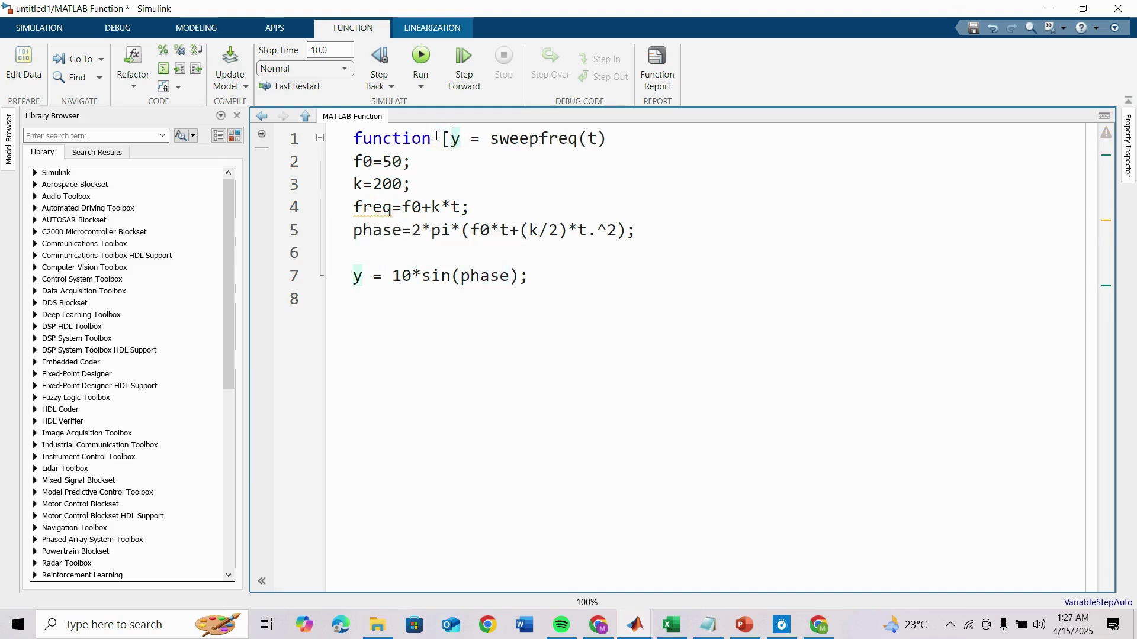
click(467, 138)
text(])
key(BackSpace)
text(,freq)
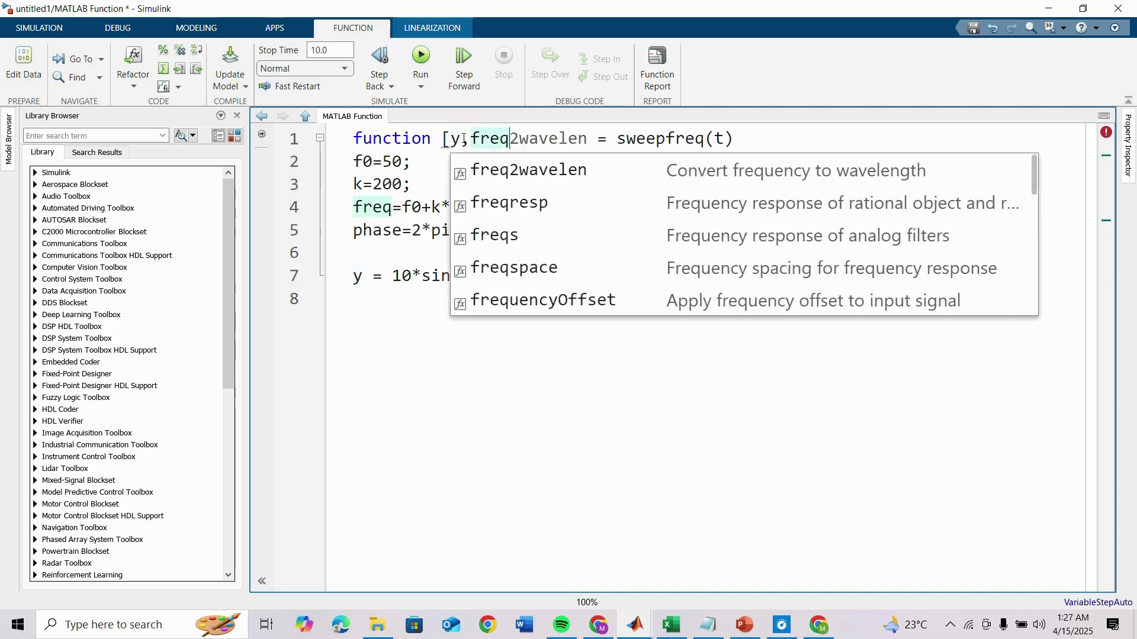
text(])
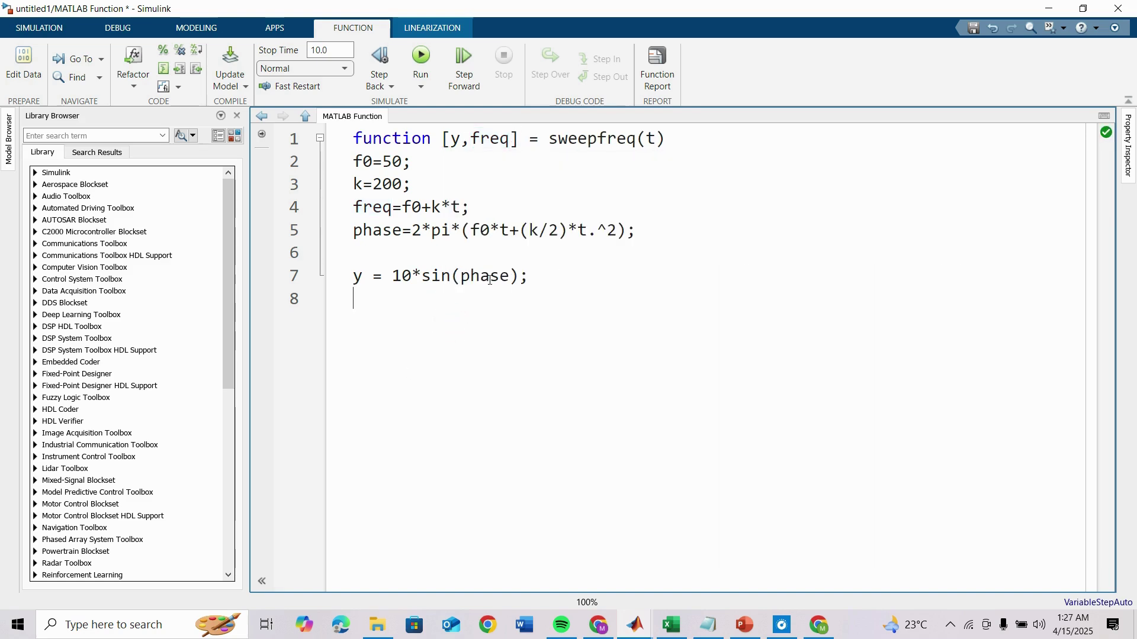
Wire sweepfreq's y output to the Simulink-PS Converter, then search quick insert for 'cloc'.
click(308, 115)
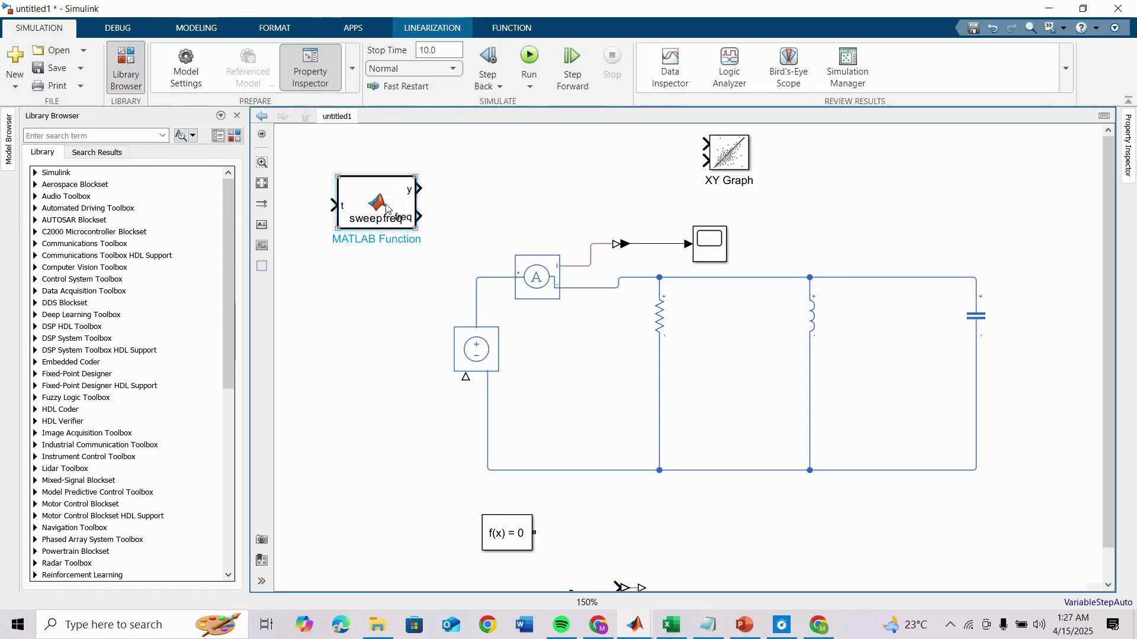
drag(386, 203, 363, 264)
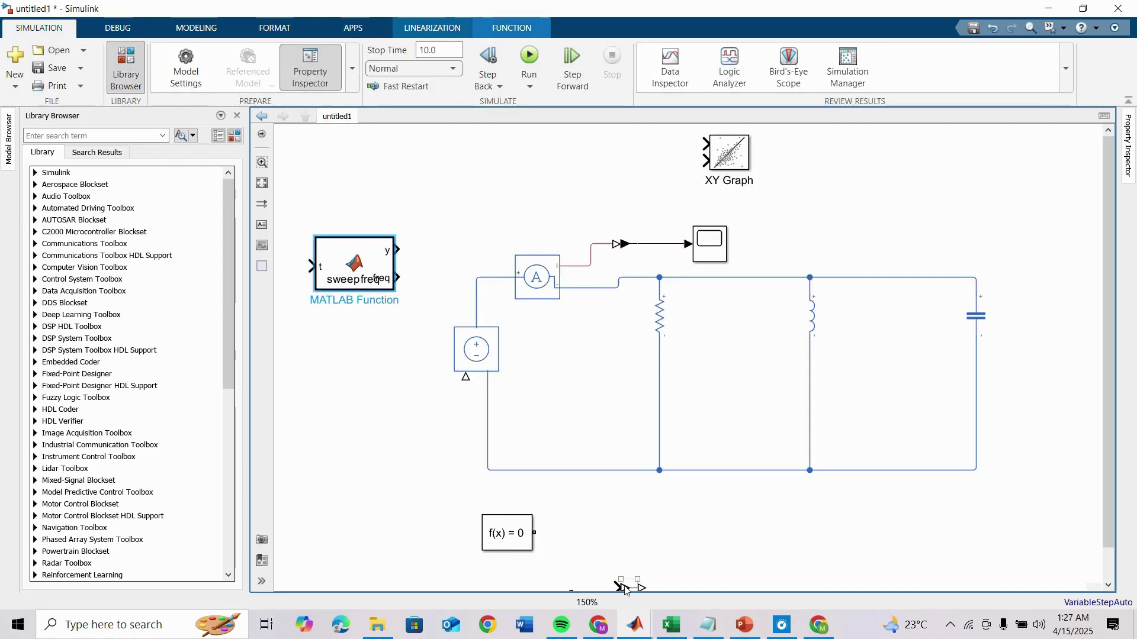
drag(629, 588, 466, 378)
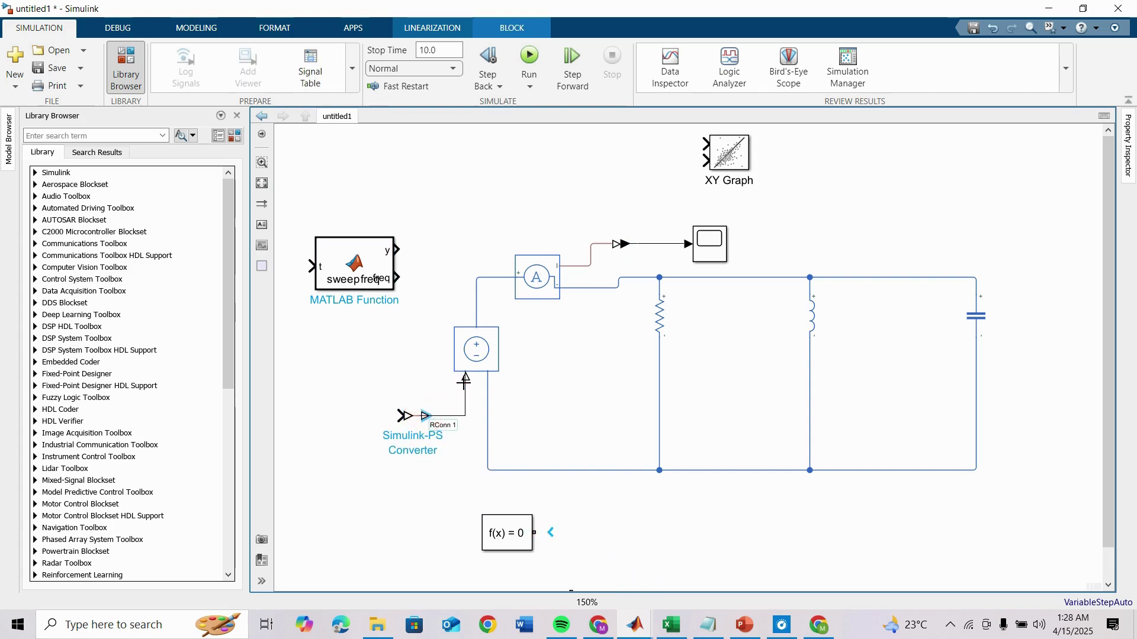
drag(400, 415, 273, 259)
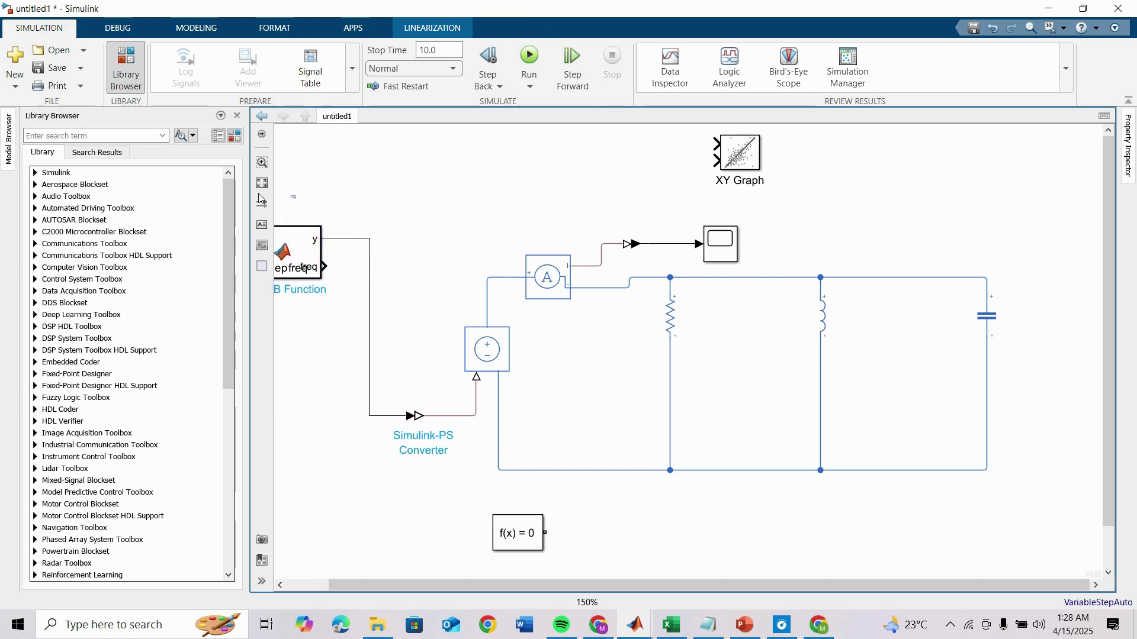
double_click(322, 204)
text(cloc)
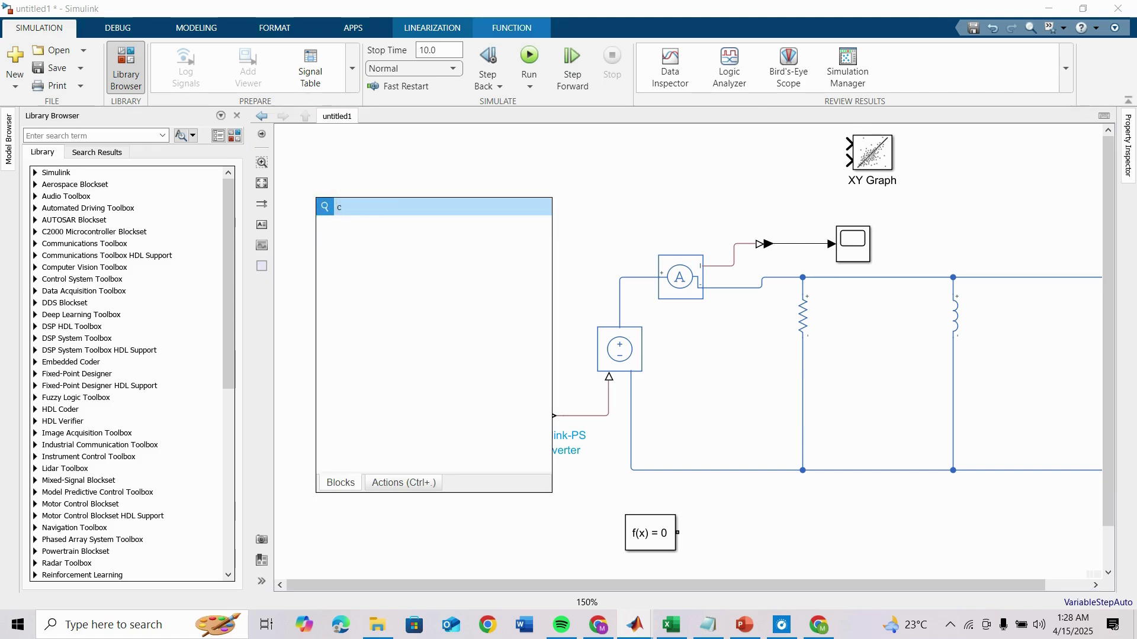
Insert a Clock and wire it into sweepfreq's t input.
click(332, 234)
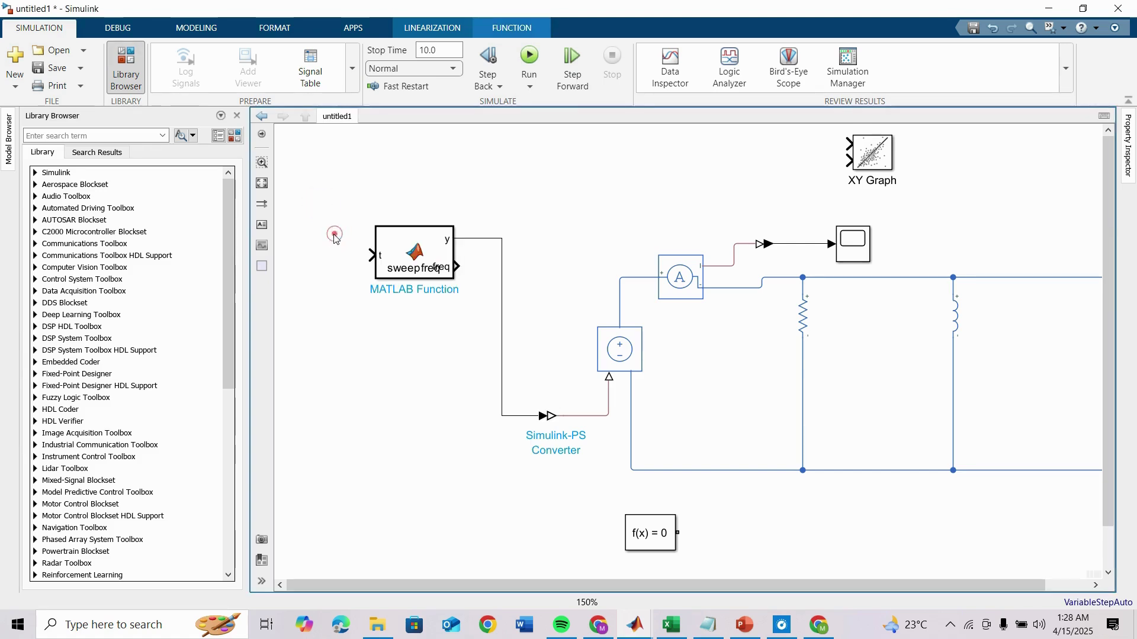
drag(322, 205, 371, 255)
click(437, 275)
drag(448, 277, 418, 269)
drag(325, 255, 314, 254)
click(358, 364)
Add Goto [A] on the freq output and a From [A] block near the Scope.
double_click(358, 363)
text(from)
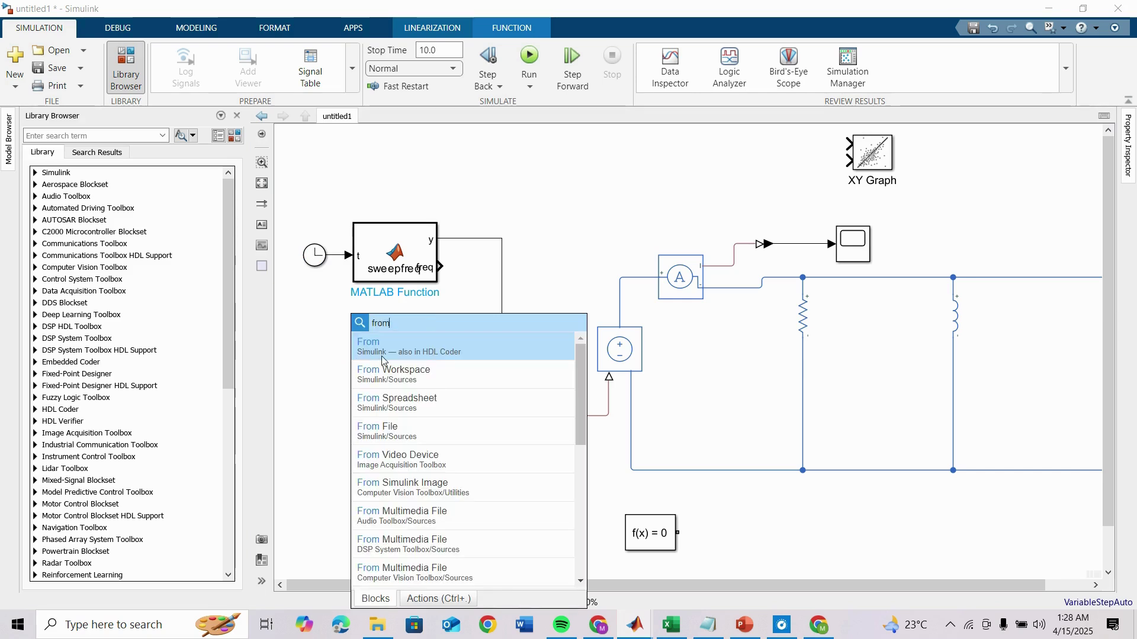
click(382, 358)
double_click(362, 433)
text(g)
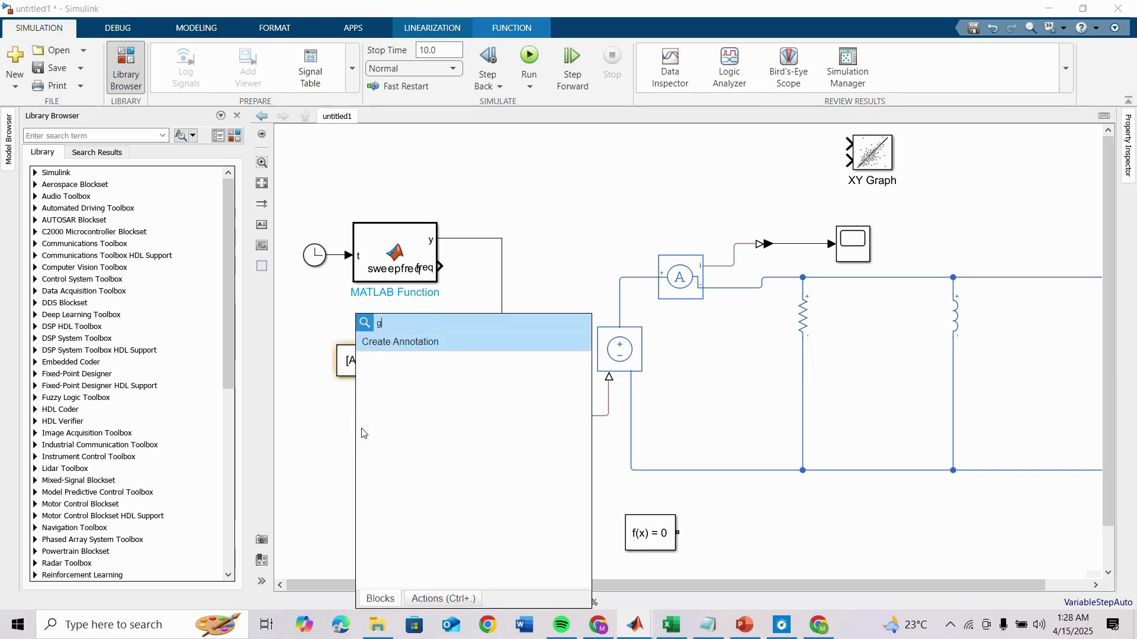
text(ot)
click(376, 356)
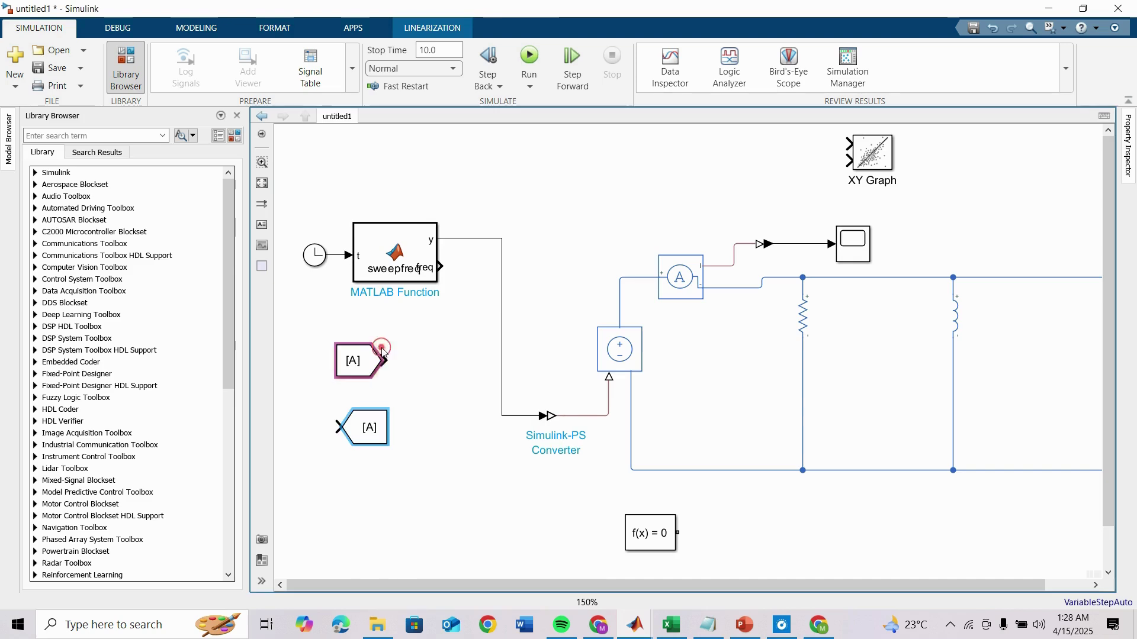
drag(364, 421, 429, 316)
click(404, 417)
mouse_move(367, 361)
mouse_down()
mouse_move(370, 316)
mouse_move(672, 207)
mouse_move(747, 205)
mouse_move(853, 250)
mouse_move(920, 238)
mouse_up()
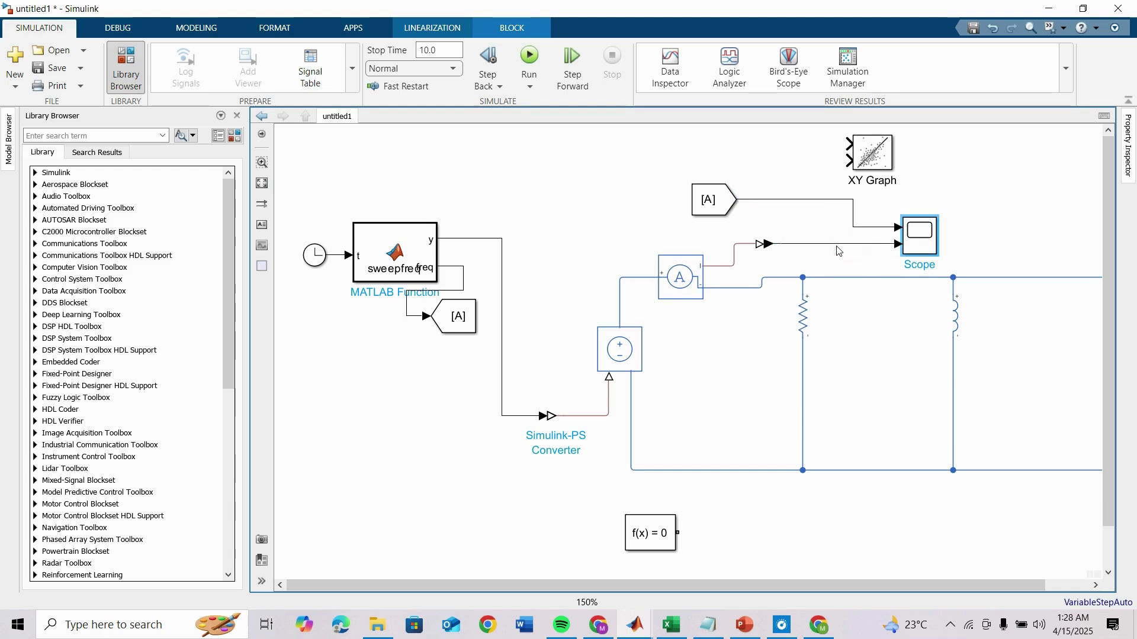
Label the scope signal lines Current and Freq.
click(838, 245)
double_click(838, 248)
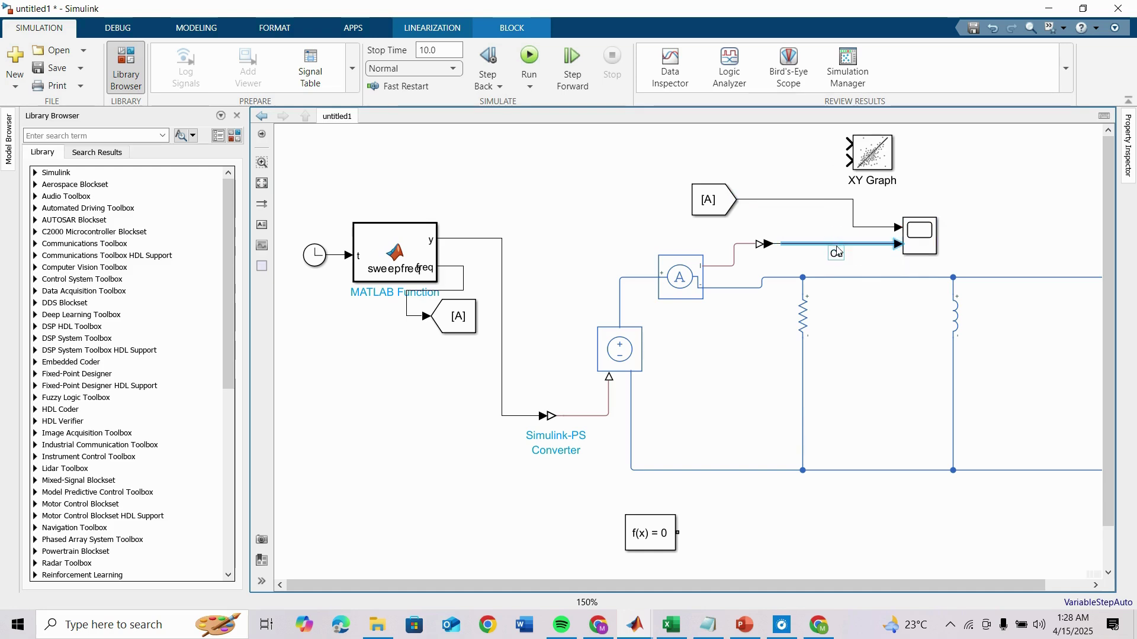
text(Current)
click(793, 200)
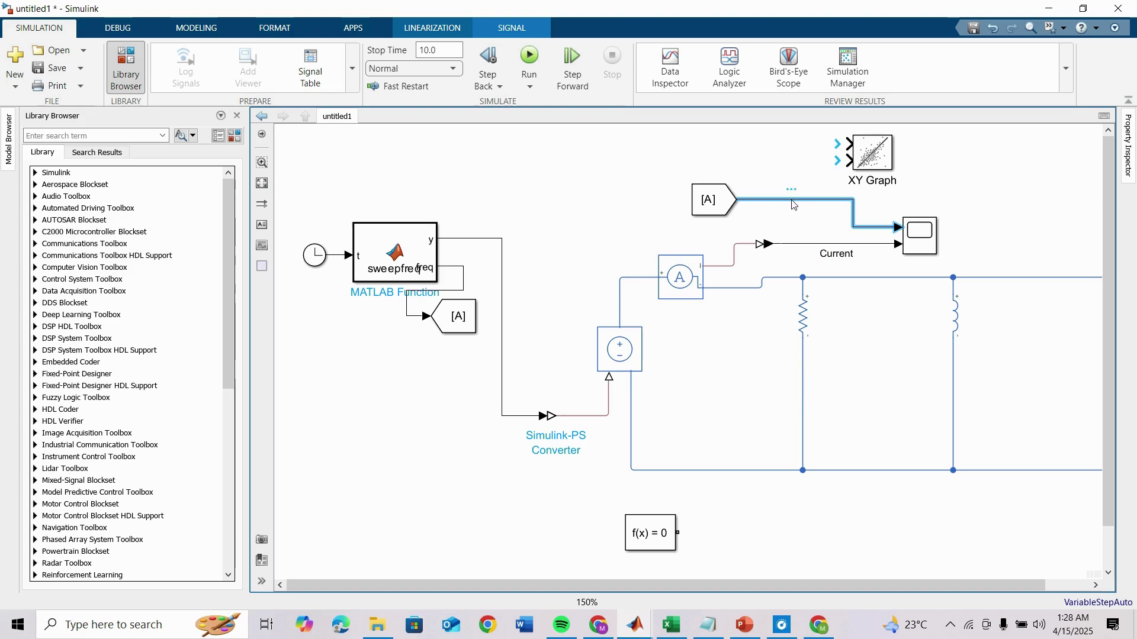
double_click(793, 201)
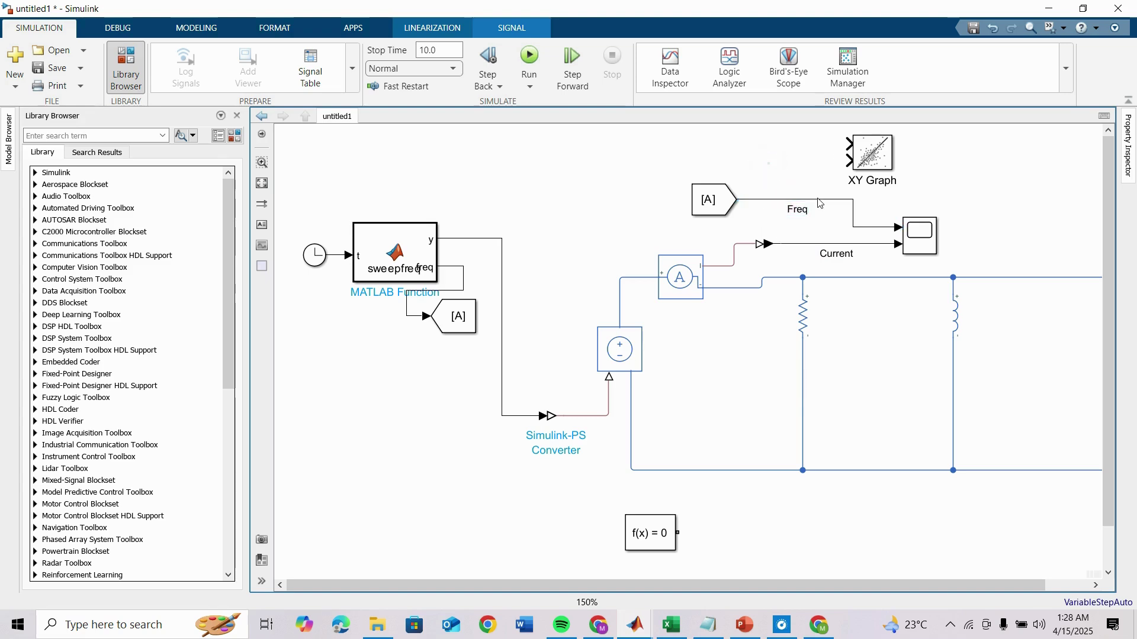
Branch the Freq and Current signals into the XY Graph's two inputs and fit the diagram.
drag(818, 199, 847, 161)
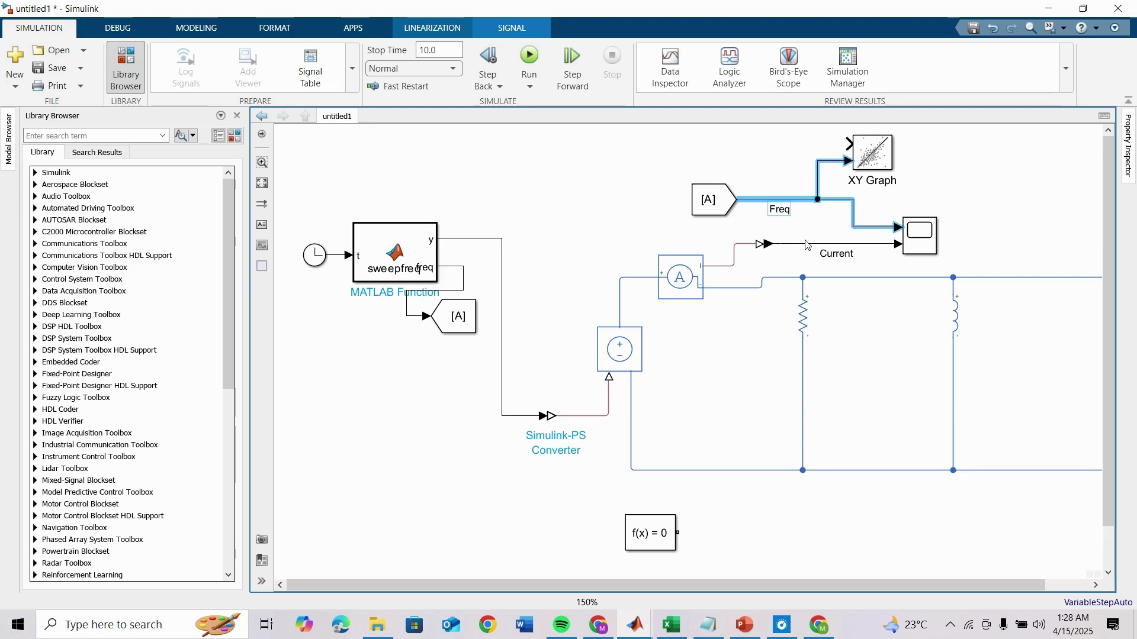
click(805, 220)
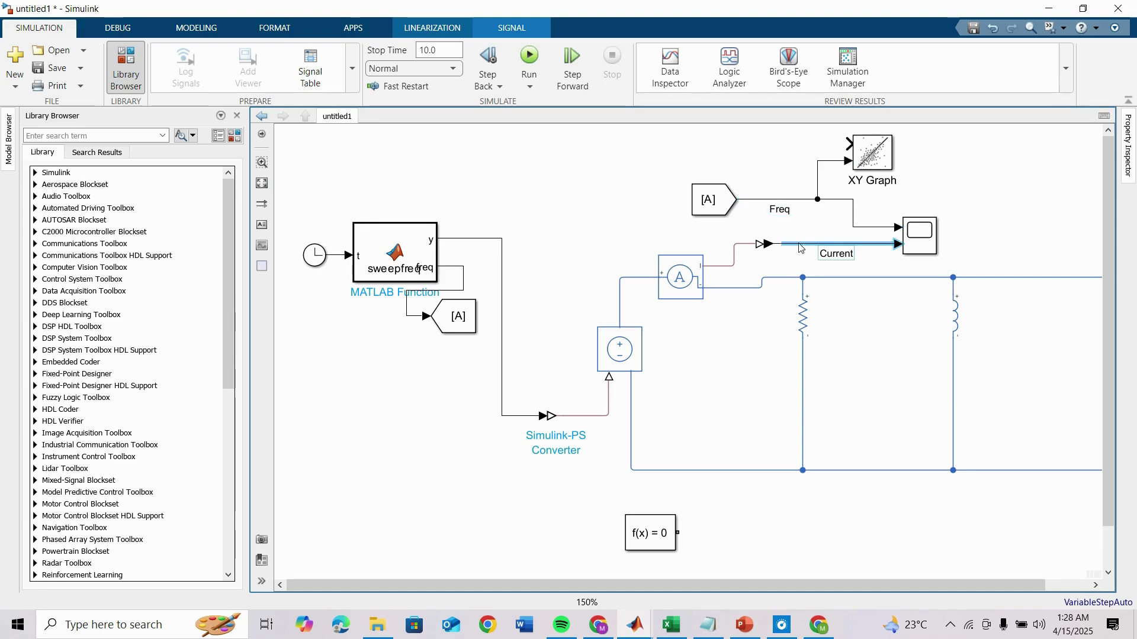
mouse_move(798, 243)
mouse_down()
mouse_move(815, 153)
mouse_move(850, 145)
mouse_up()
click(912, 170)
click(264, 184)
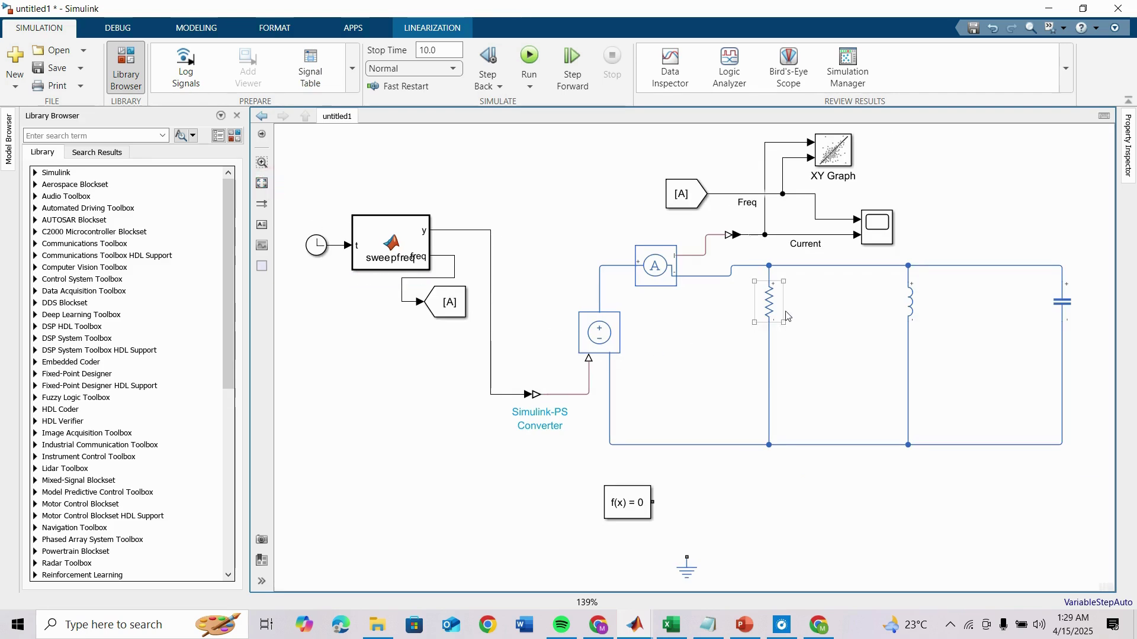
Leave the resistor unchanged at 1 Ohm and set the inductor's Inductance to 1e-3 H.
click(768, 306)
double_click(768, 306)
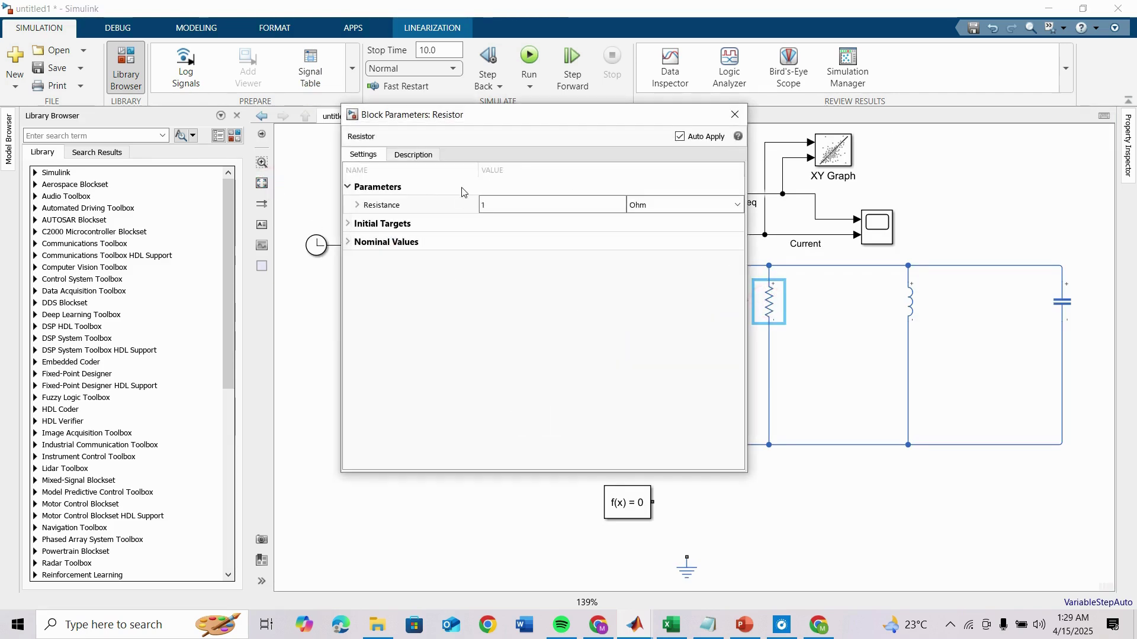
click(735, 114)
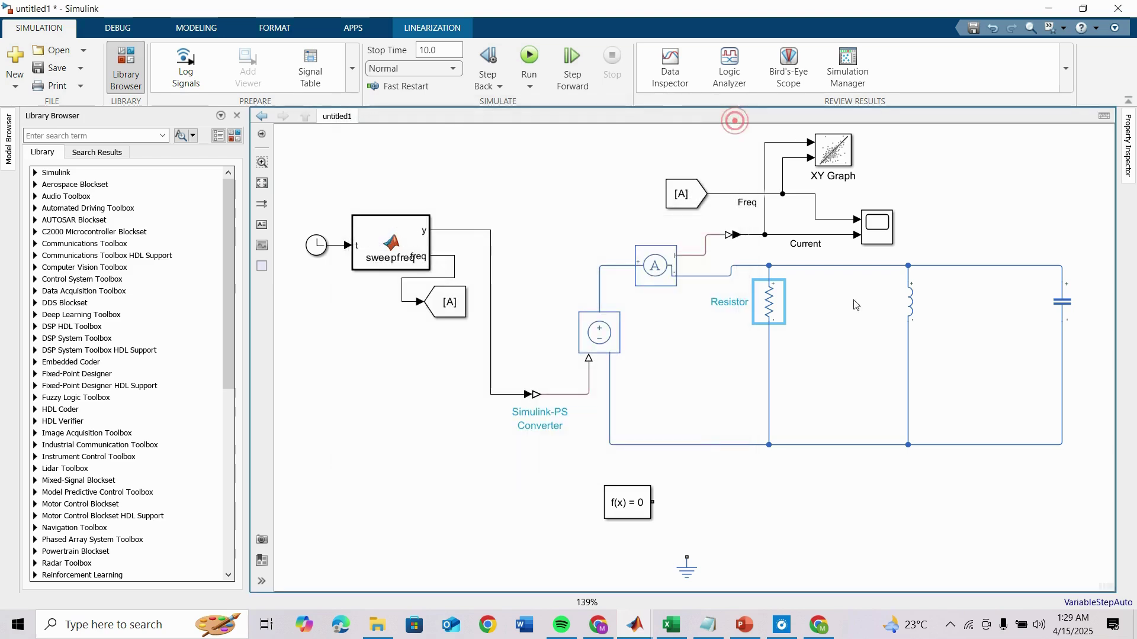
click(901, 305)
double_click(900, 304)
double_click(672, 180)
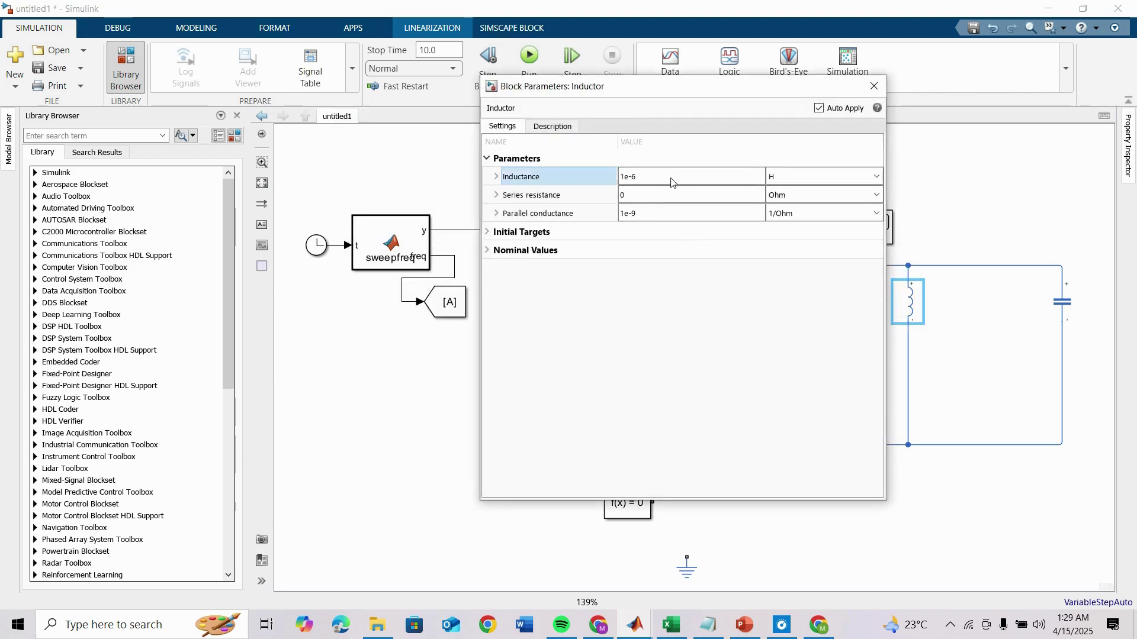
text(1)
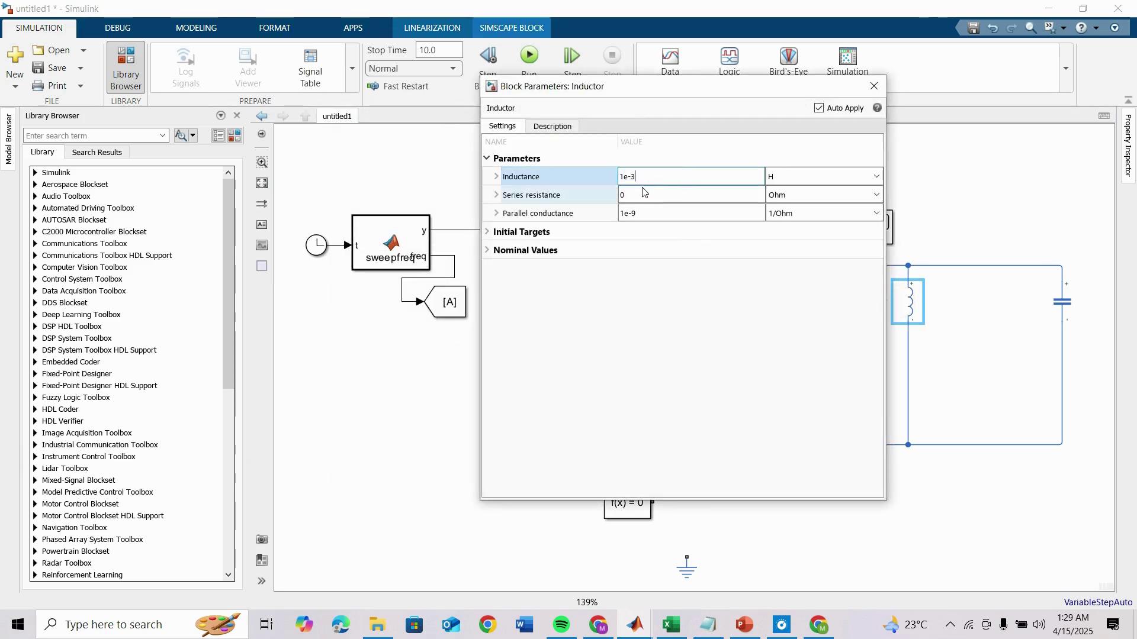
text(e-3)
click(874, 86)
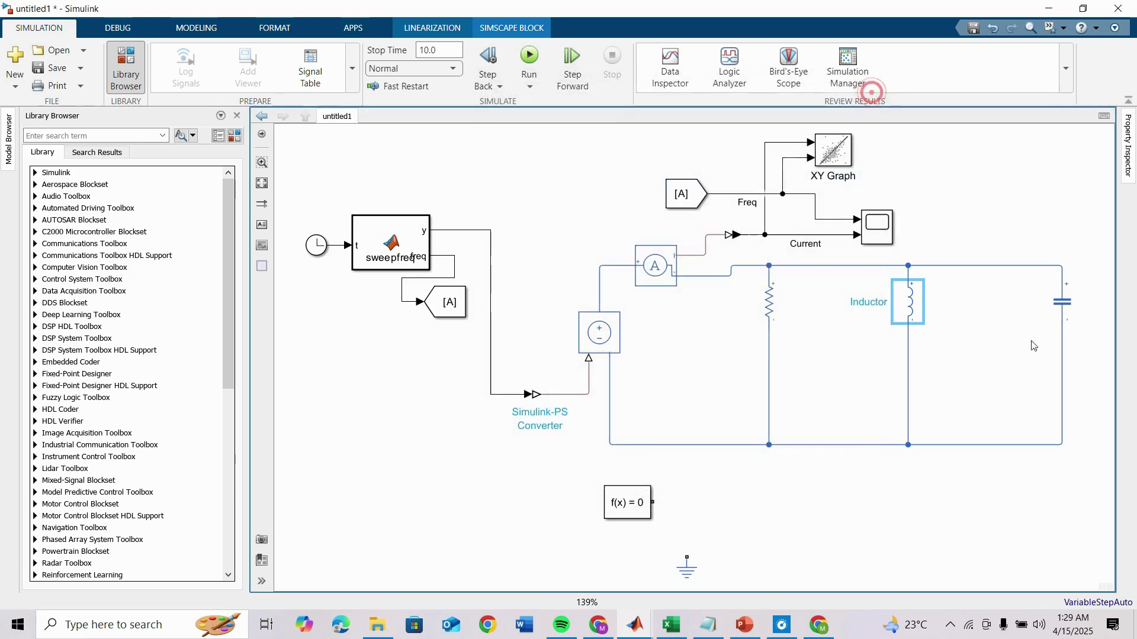
Set the capacitor's Capacitance to 100e-6 F.
click(1070, 314)
double_click(1069, 314)
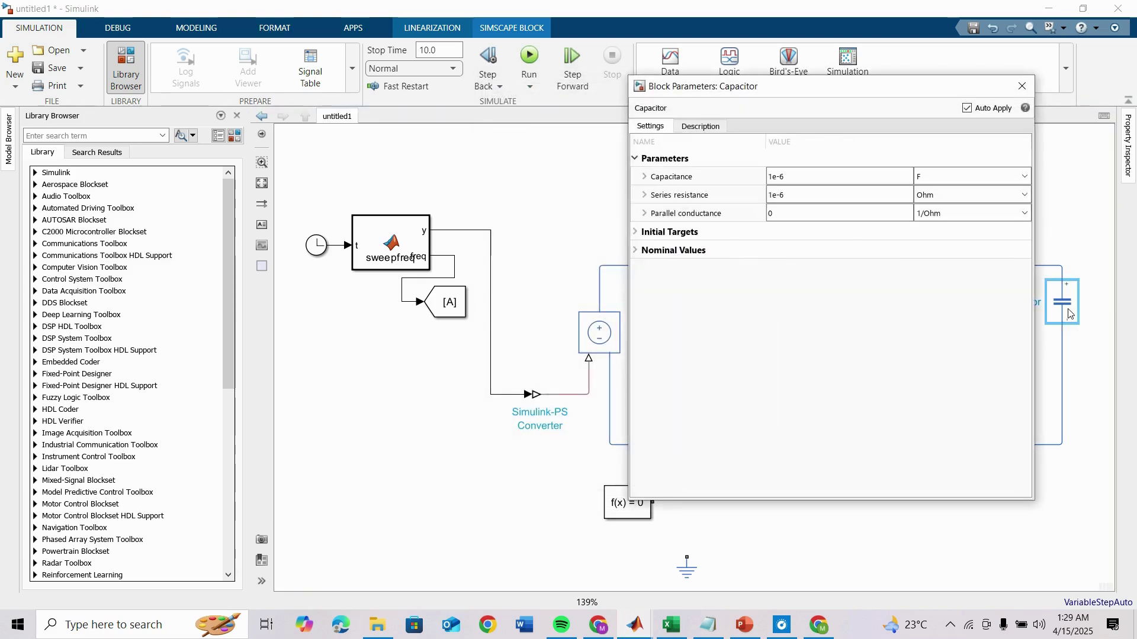
double_click(815, 176)
text(100)
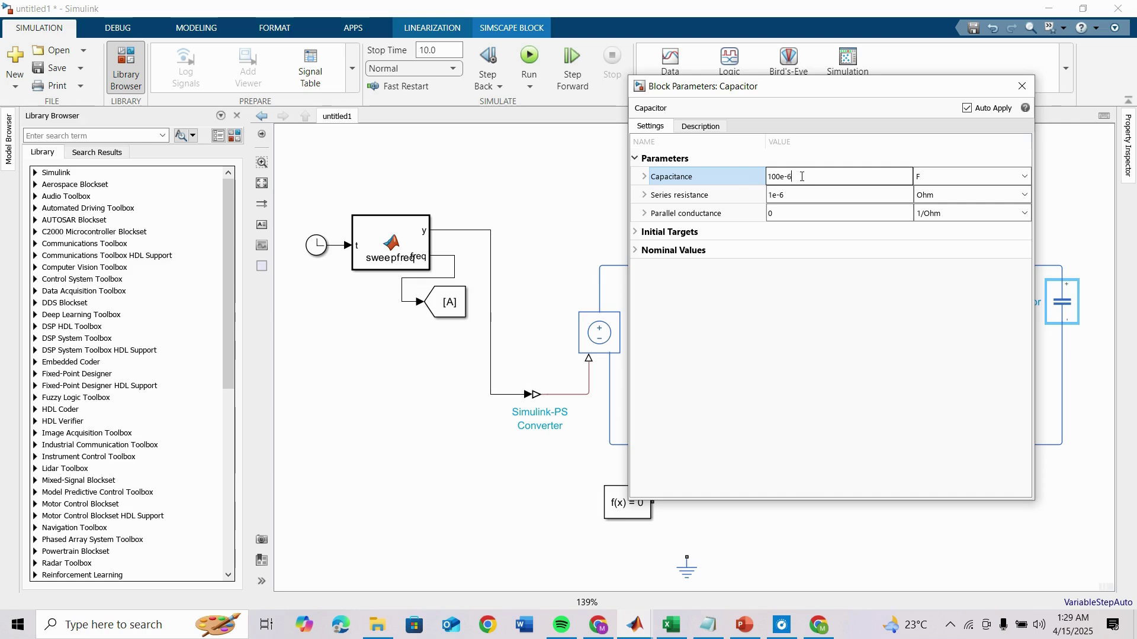
text(e-6)
click(1022, 86)
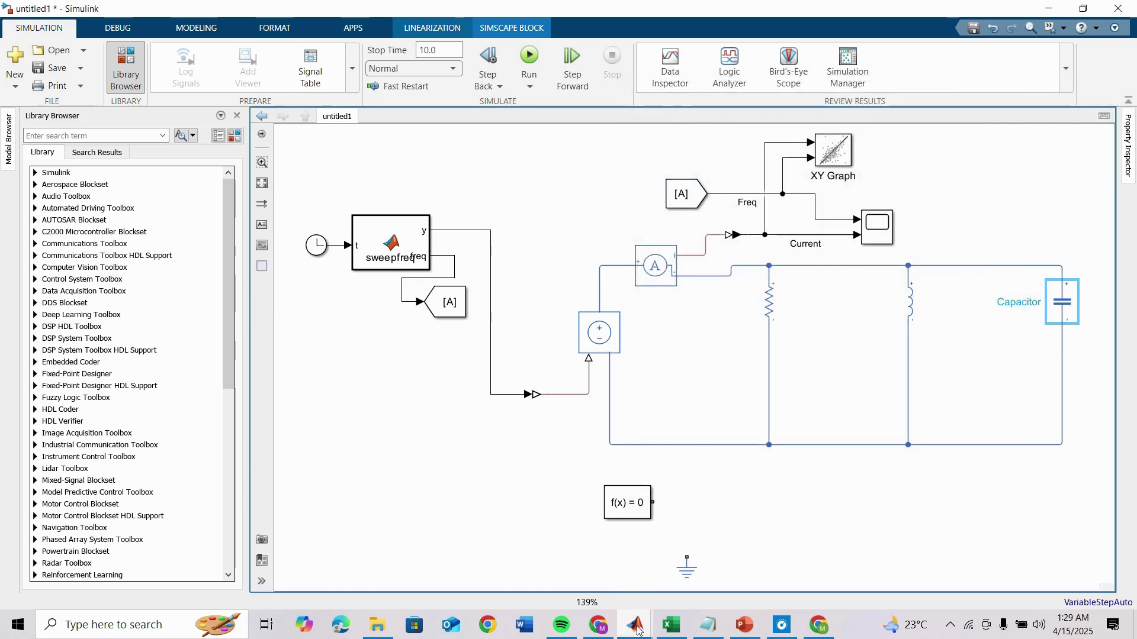
Run script1RLC with L=1e-3 and C=100e-6 and read the resonant frequency f = 503.2921.
mouse_move(638, 630)
click(495, 570)
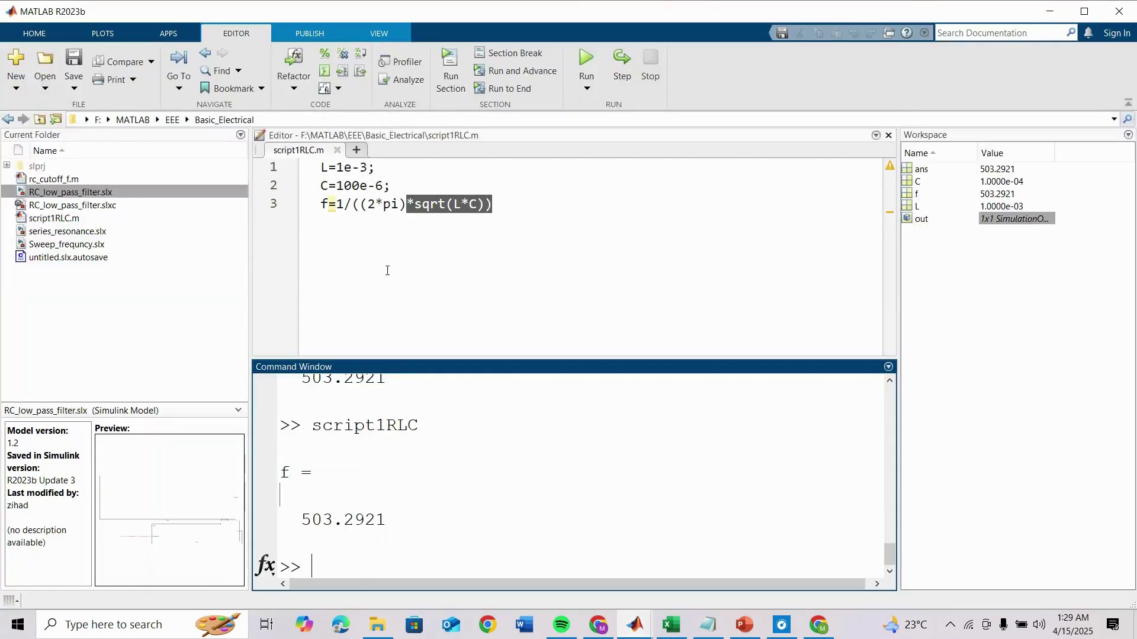
click(386, 271)
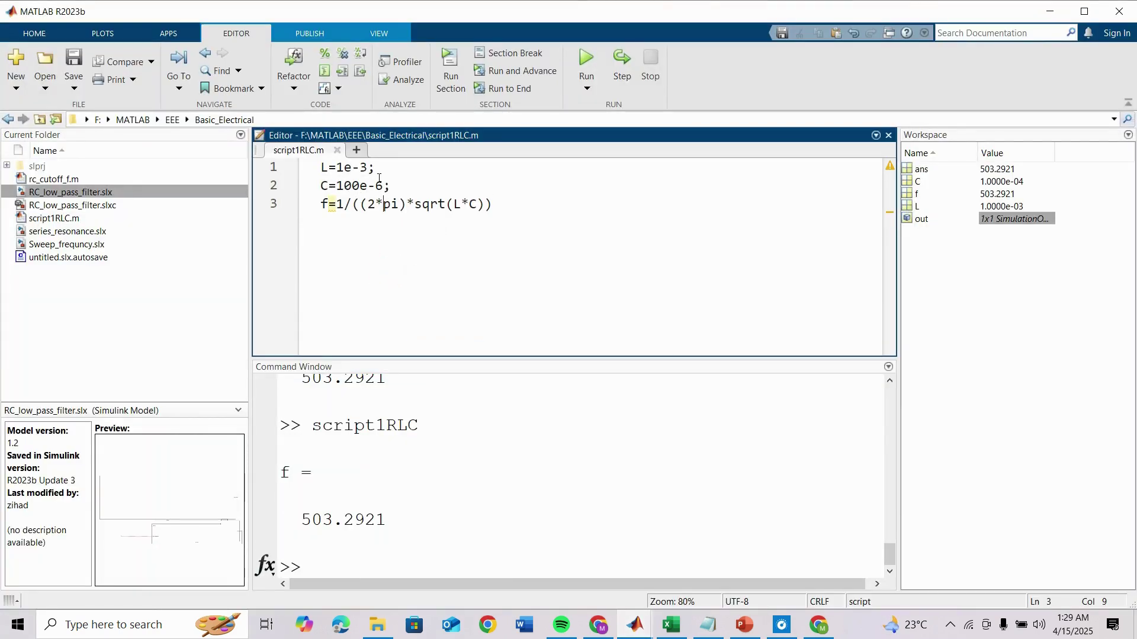
drag(368, 169, 336, 187)
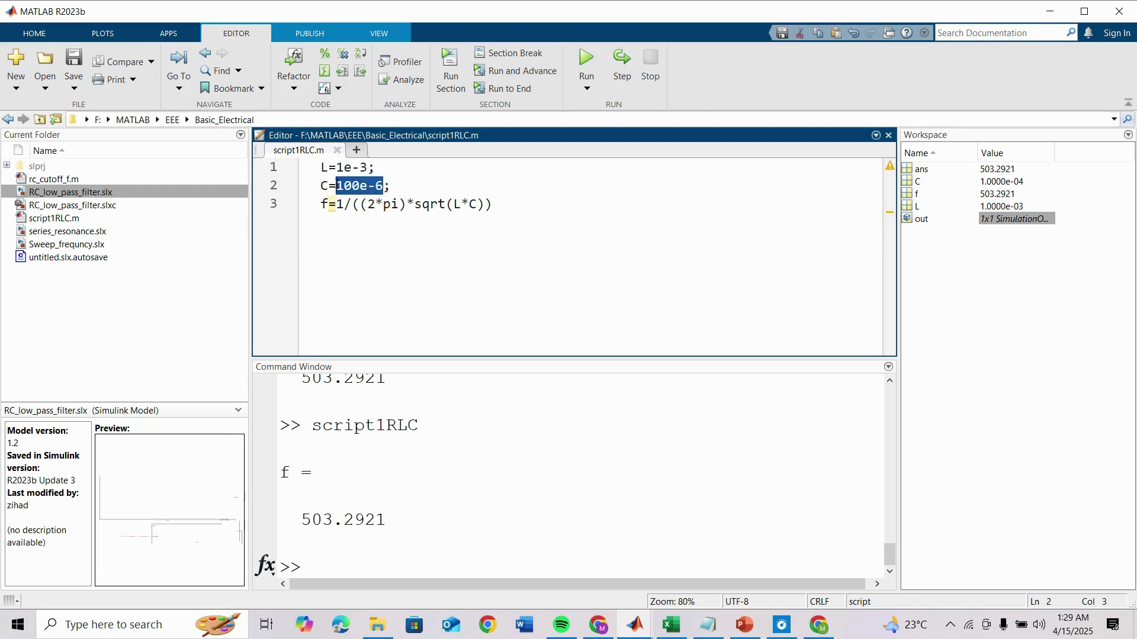
click(384, 230)
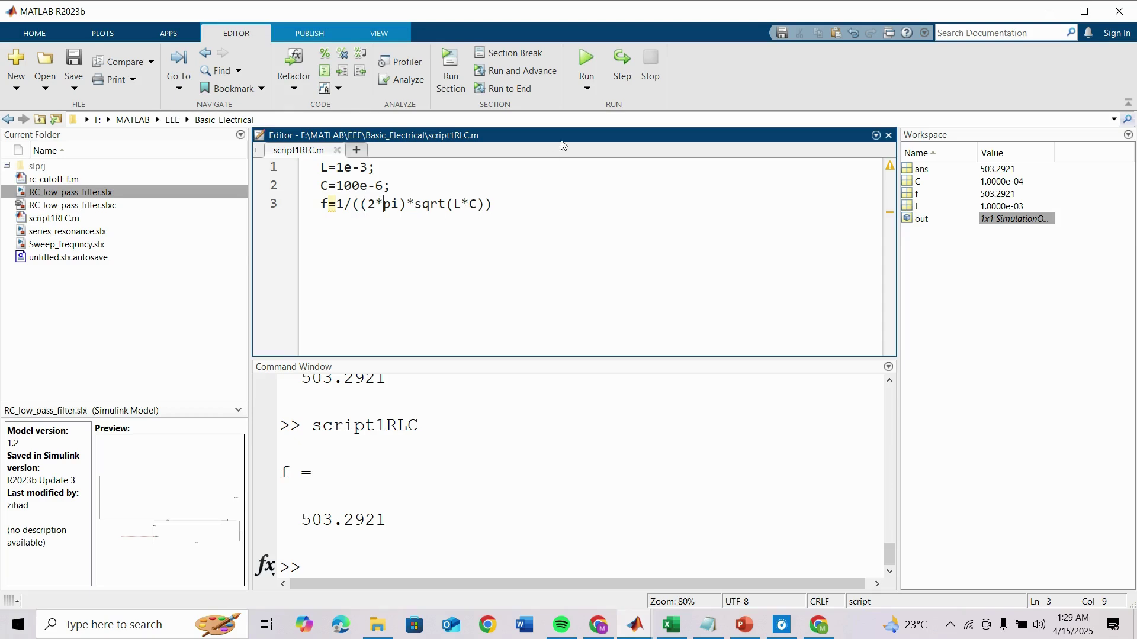
click(586, 57)
drag(391, 512, 307, 520)
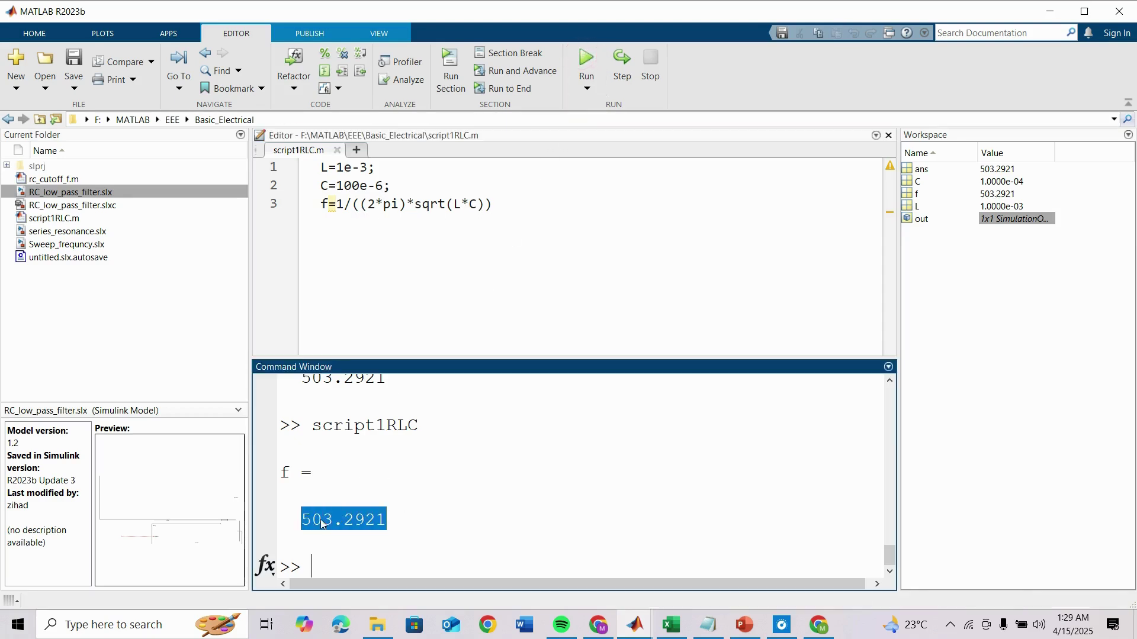
click(385, 525)
Try running untitled1, dismiss the diagnostic error, and wire Solver Configuration to the bottom node.
mouse_move(634, 625)
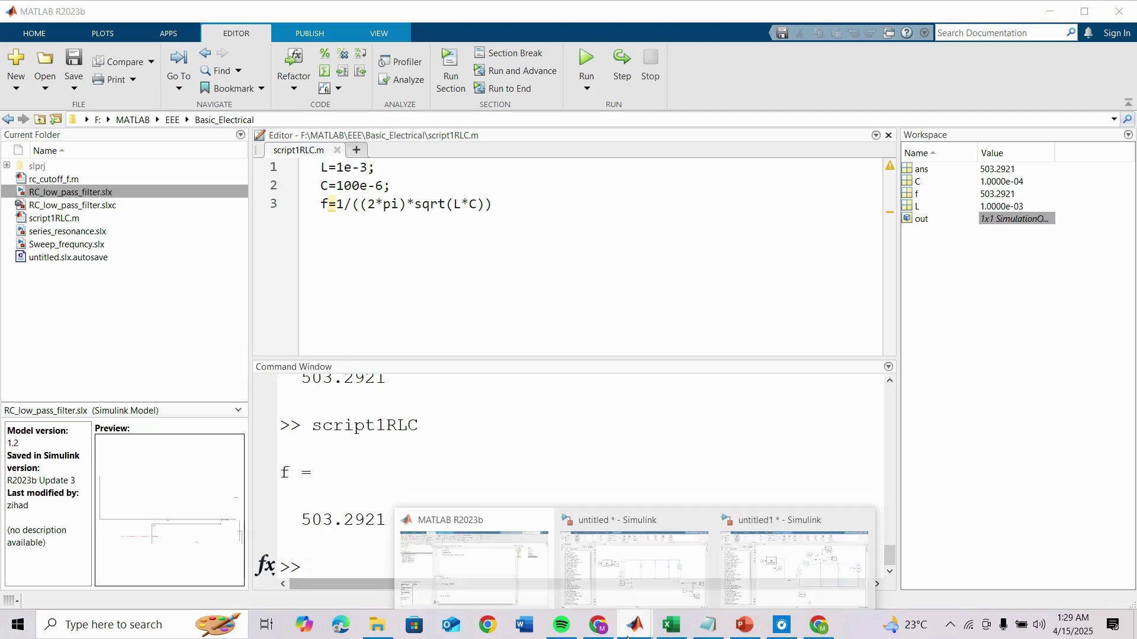
click(800, 568)
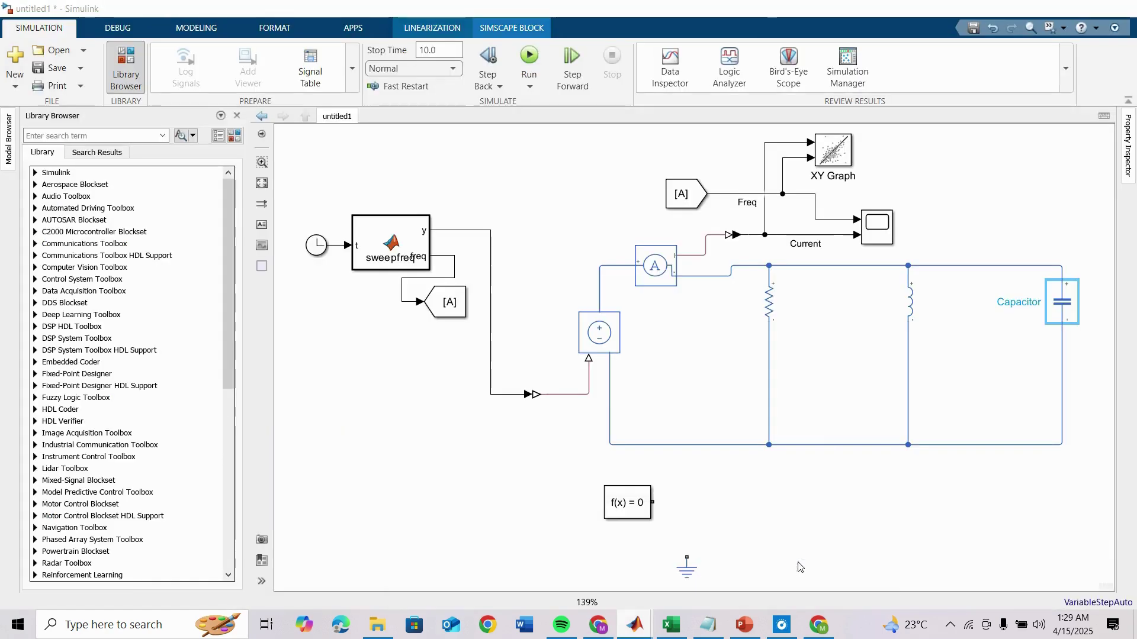
click(530, 56)
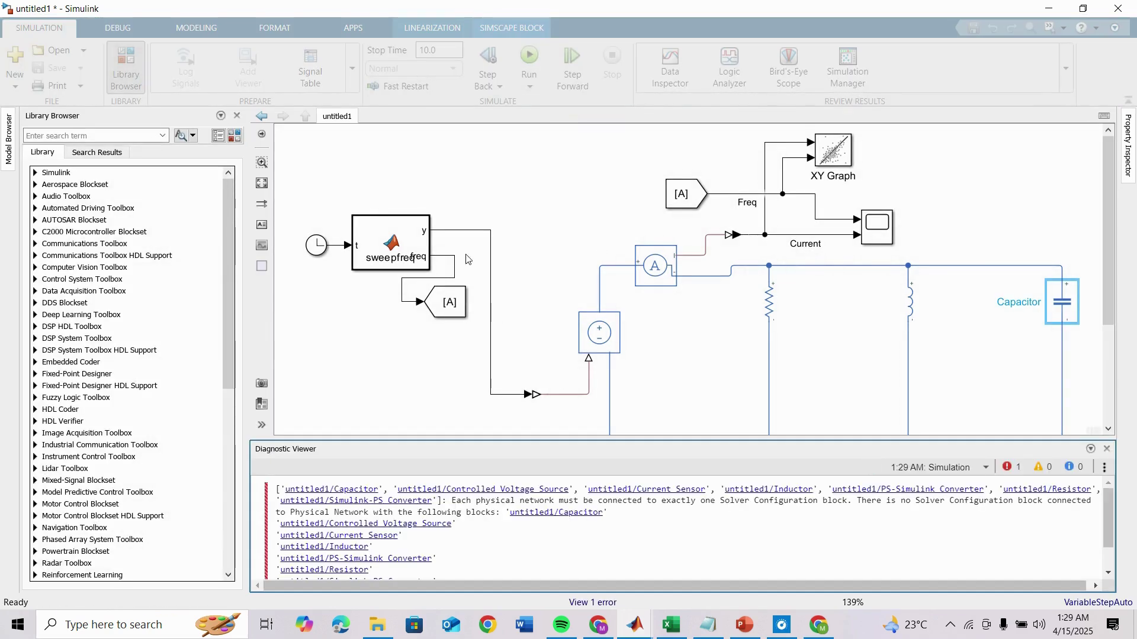
click(1107, 449)
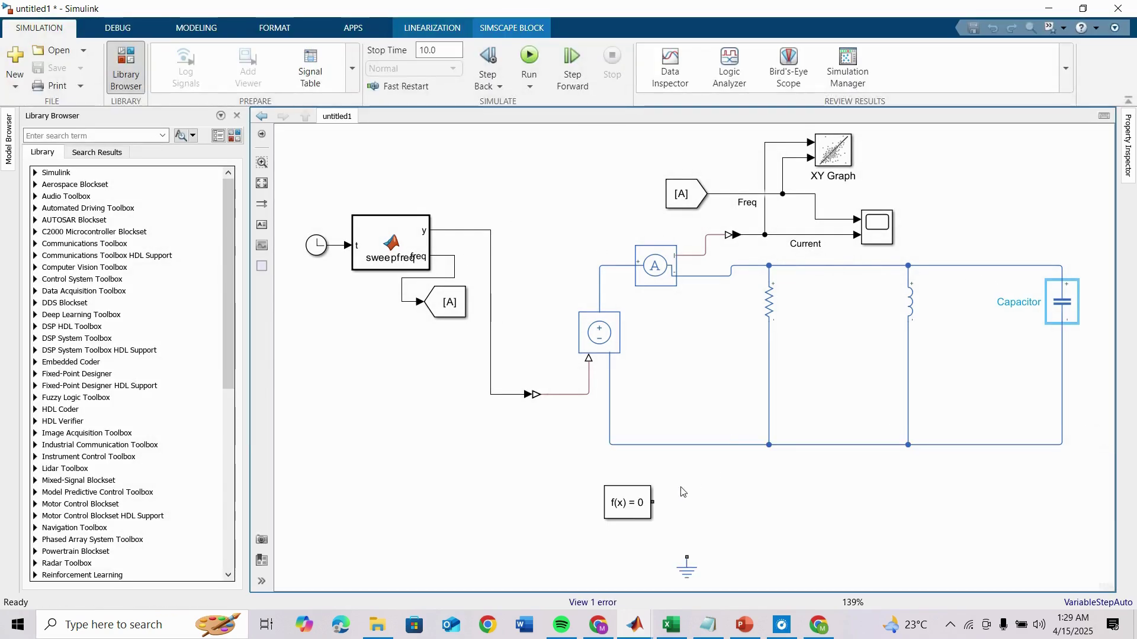
drag(653, 502, 770, 446)
Wire the ground to the solver connection, stop debugging, and set script1RLC to L=200e-3, C=120e-6.
drag(686, 552, 687, 502)
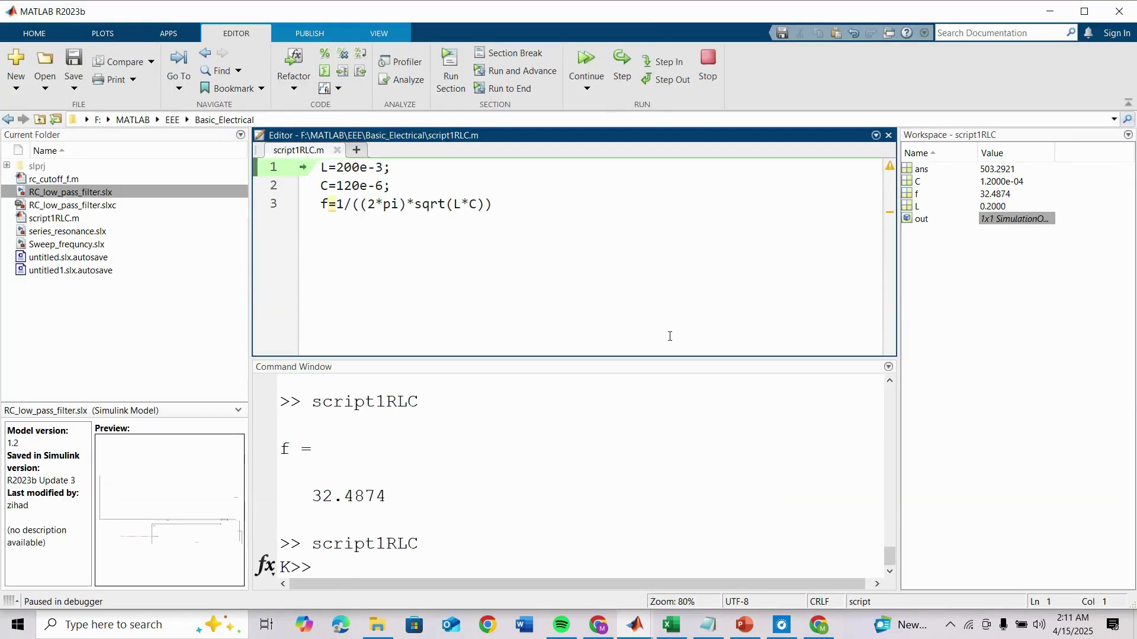
click(708, 66)
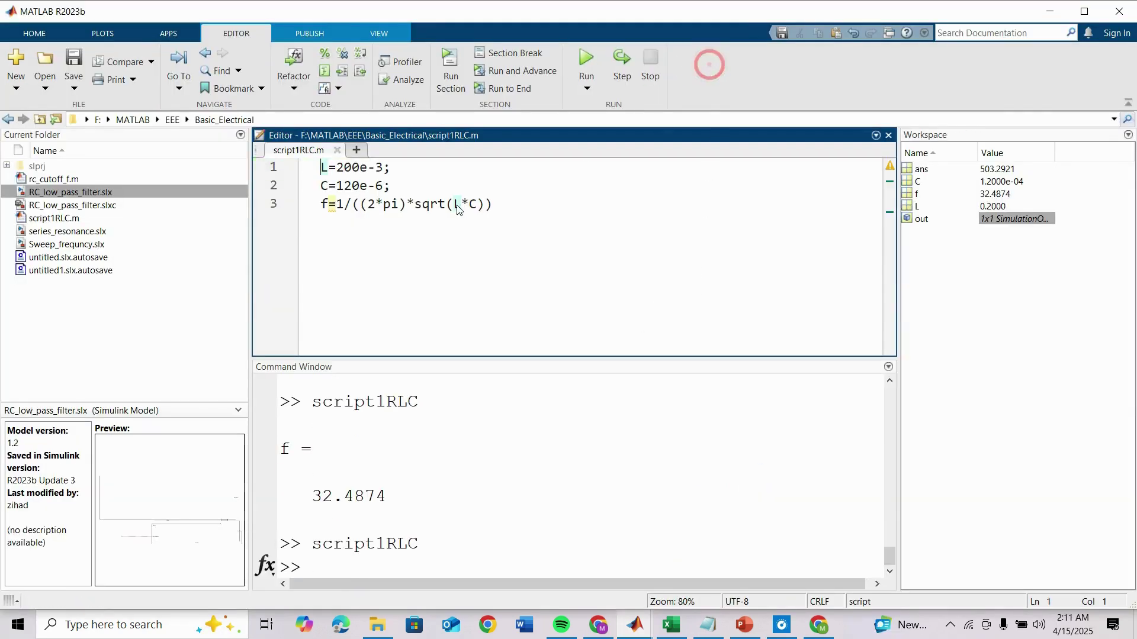
click(388, 230)
drag(337, 168, 365, 174)
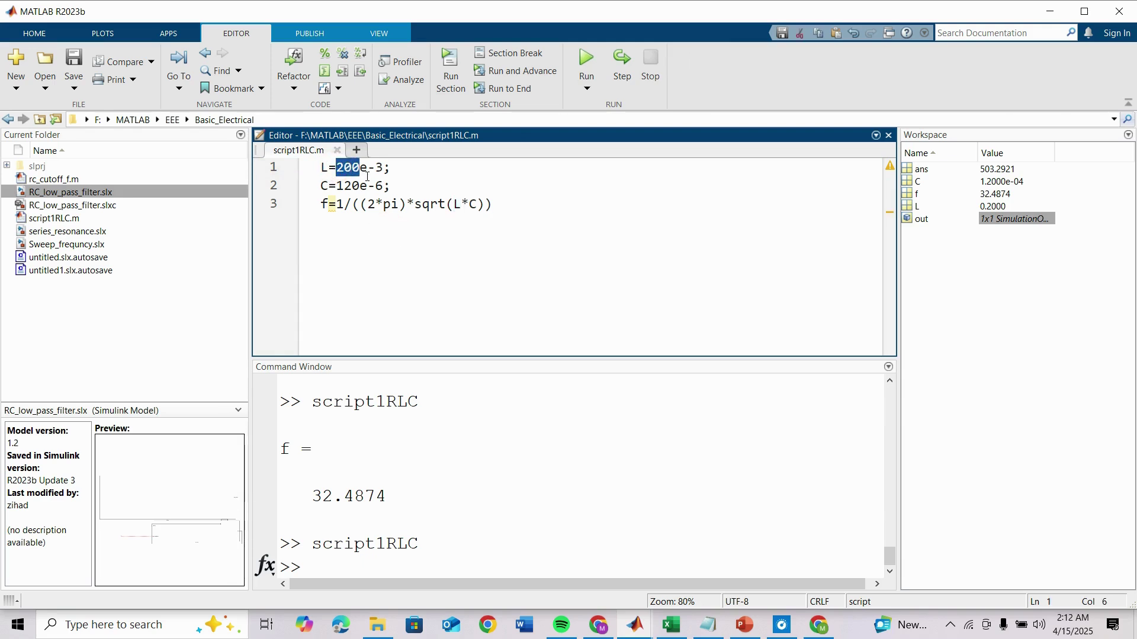
click(367, 172)
key(Down)
drag(337, 185, 359, 186)
click(365, 218)
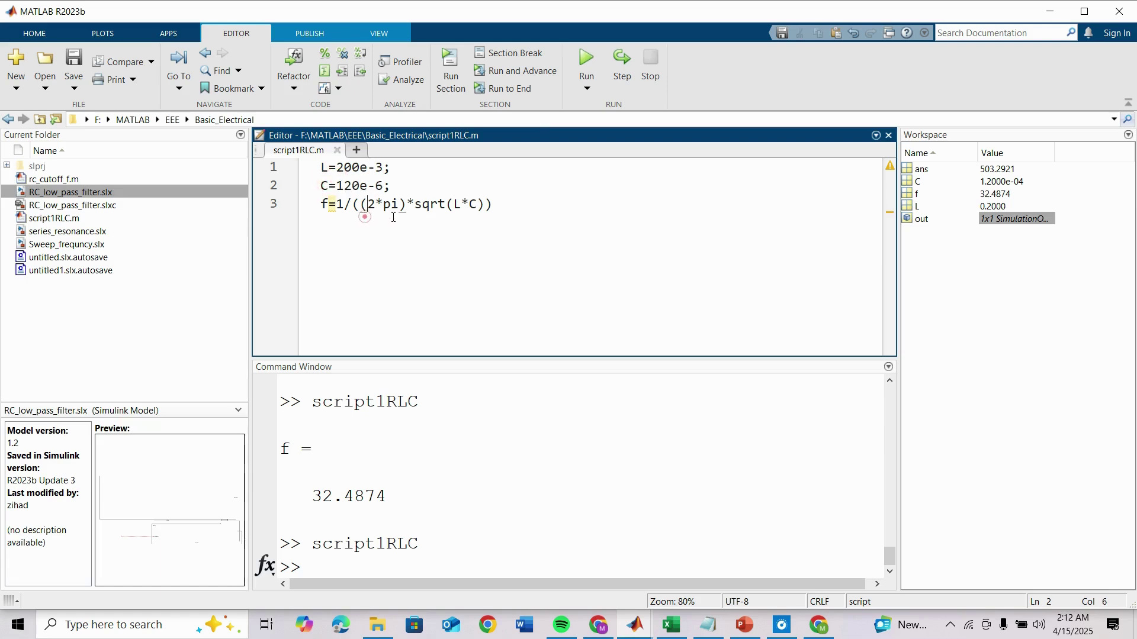
Rerun script1RLC and inspect the new resonant frequency f = 32.4874.
click(586, 59)
drag(397, 536, 312, 521)
click(402, 535)
drag(397, 526, 318, 521)
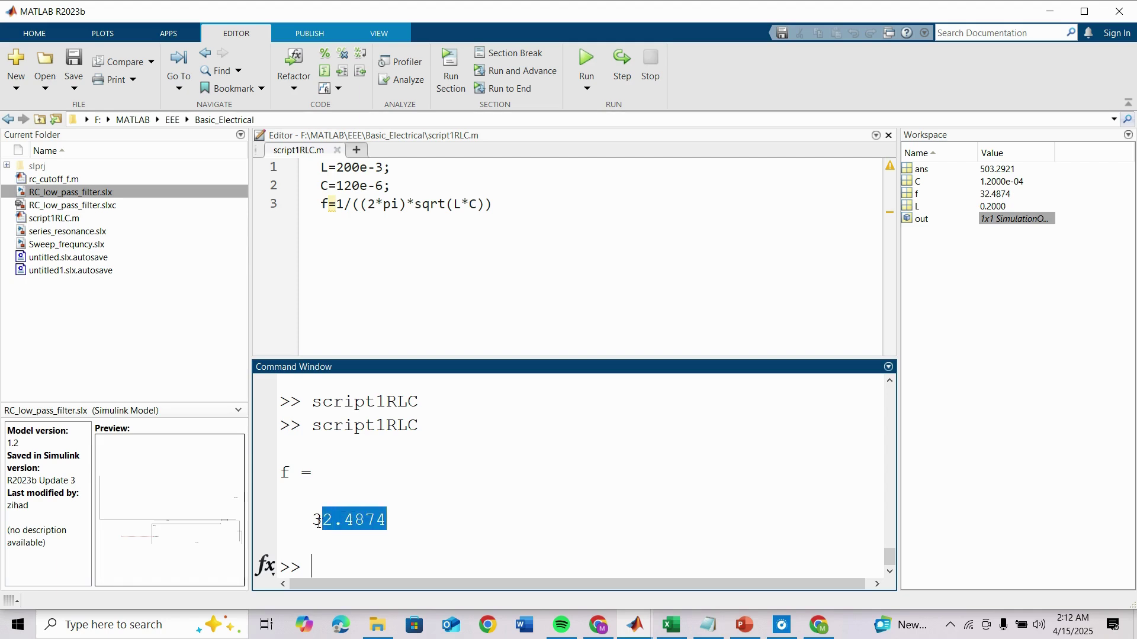
click(359, 526)
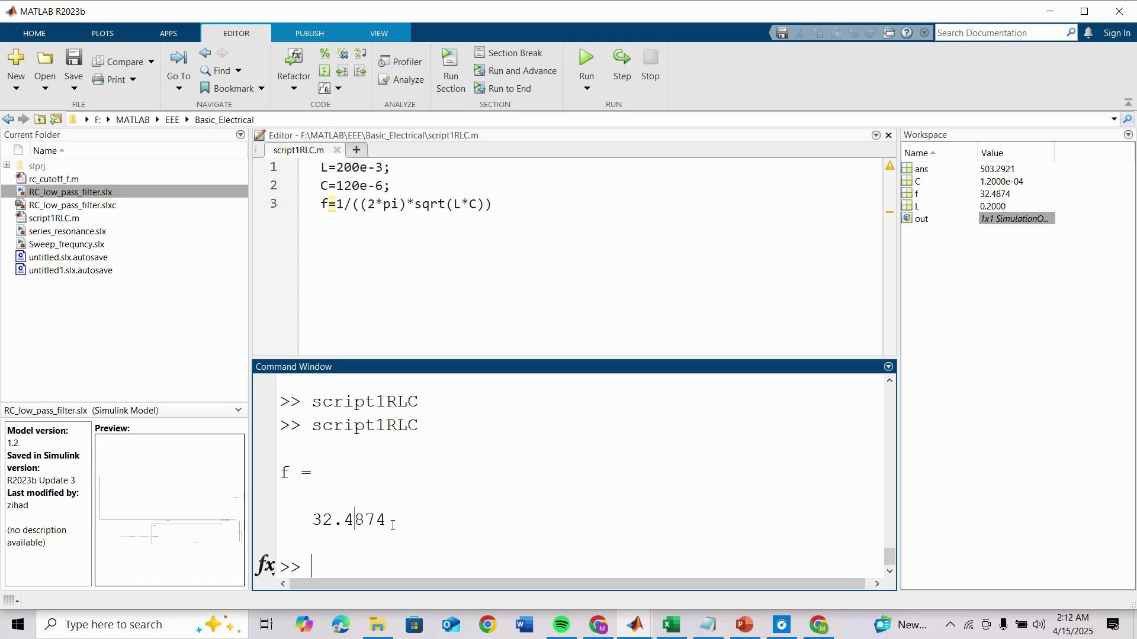
drag(392, 525, 308, 525)
click(355, 531)
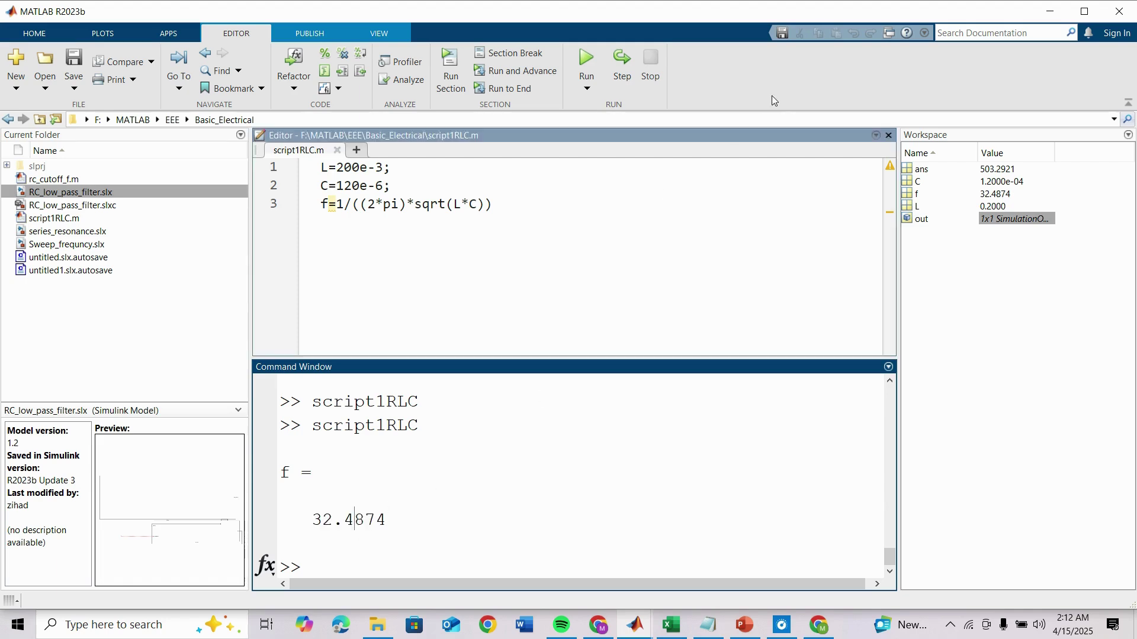
Return to the model diagram and check the Inductor (200e-3 H) and Capacitor (120e-6 F) parameters.
click(1047, 14)
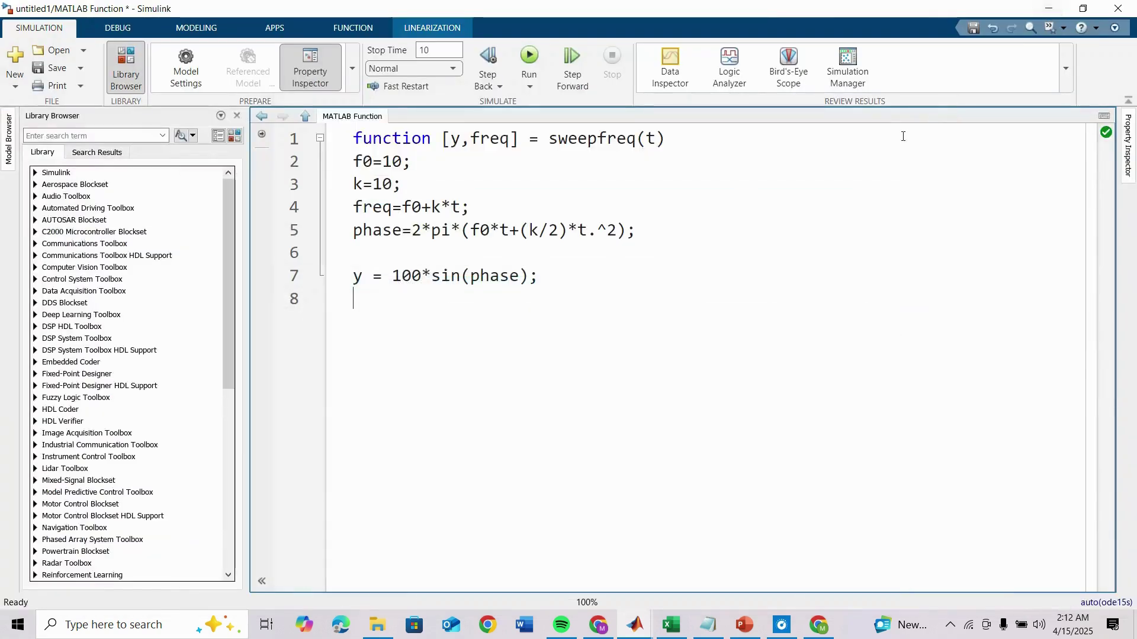
click(306, 118)
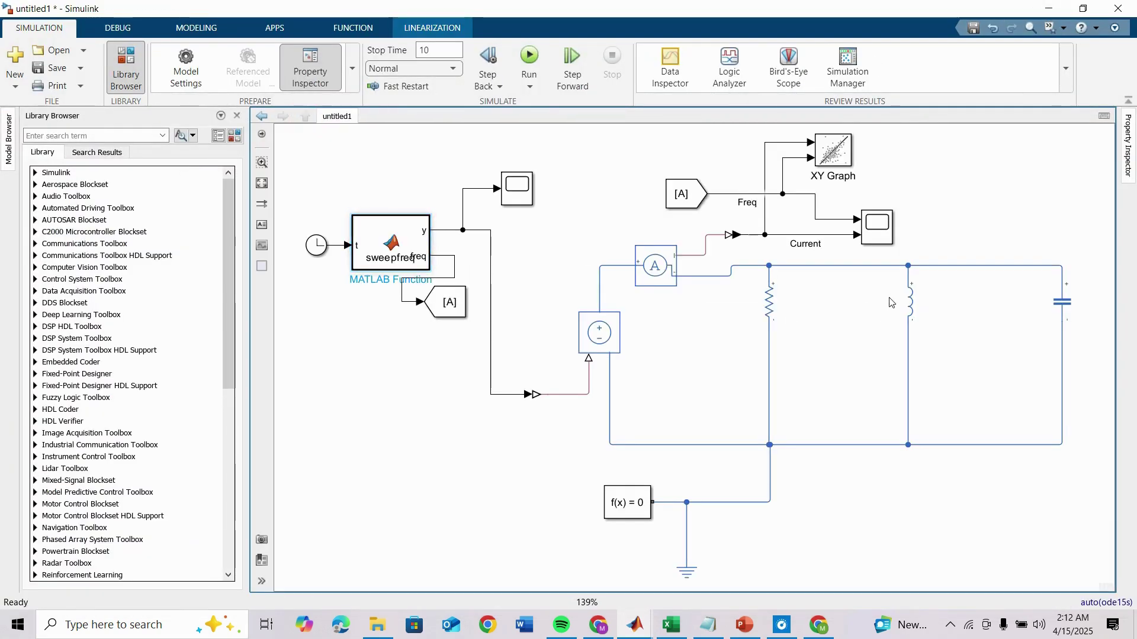
double_click(912, 302)
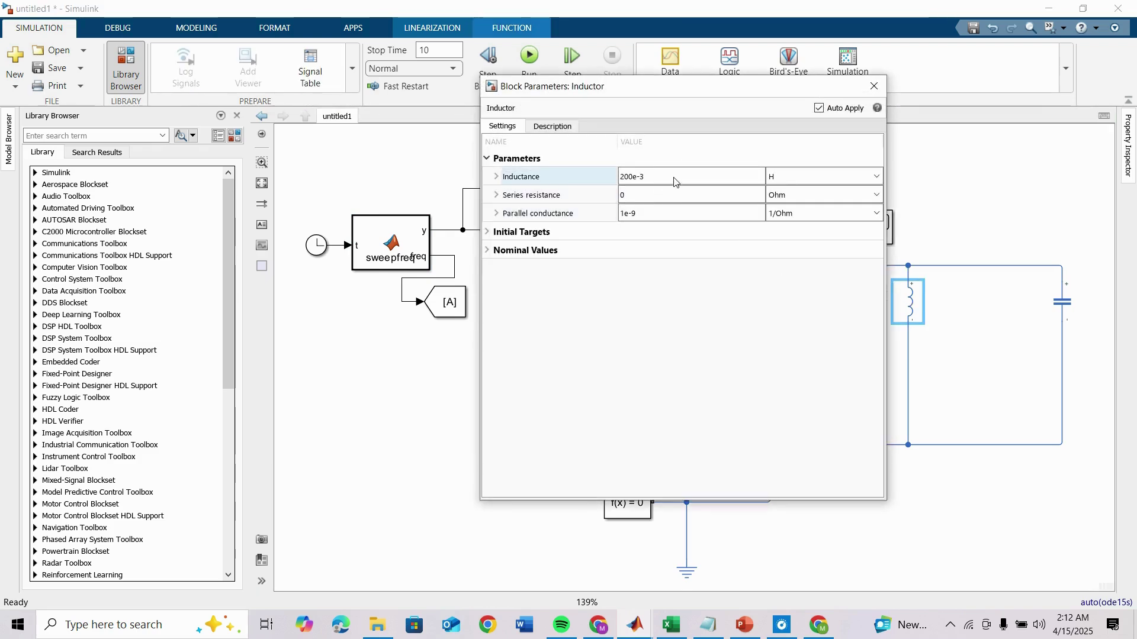
click(875, 85)
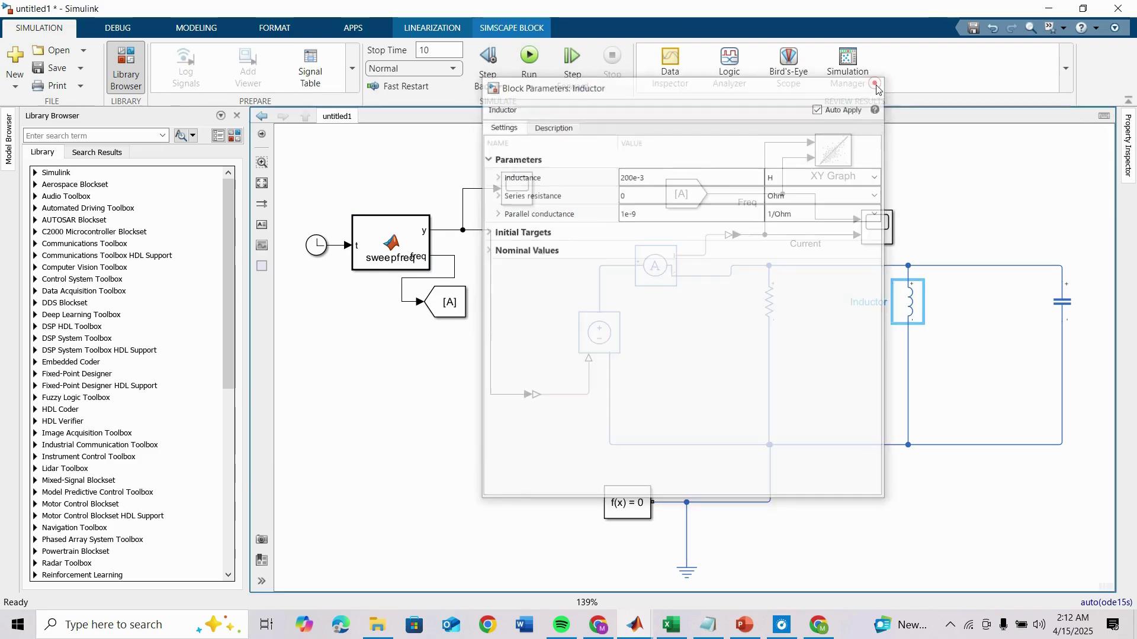
double_click(1061, 302)
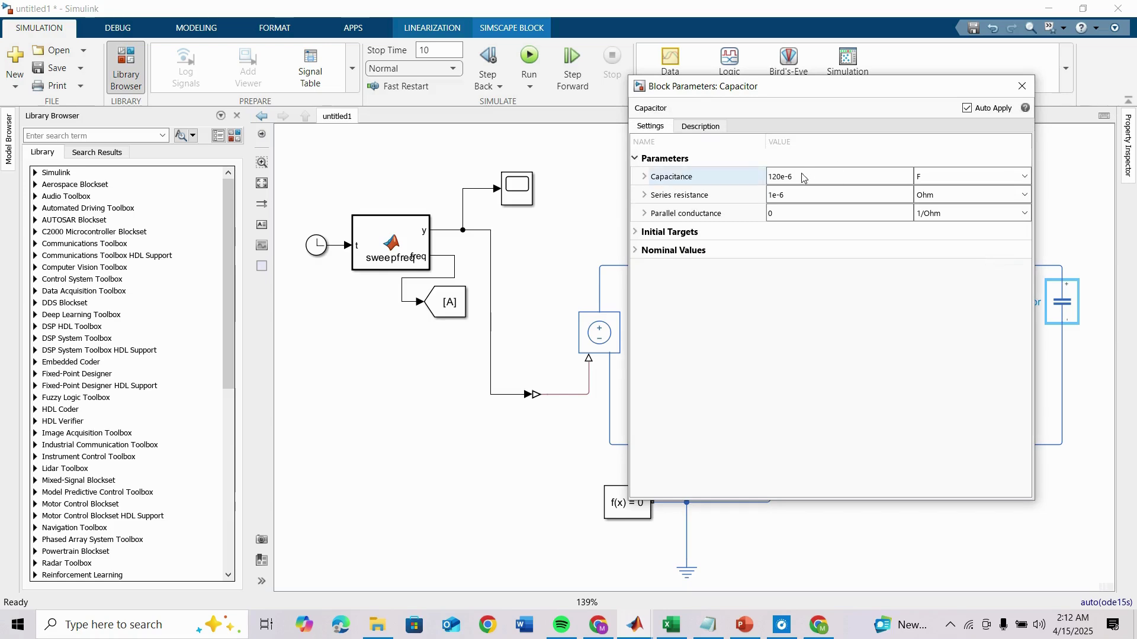
click(1023, 87)
Confirm the Resistor's resistance is 70 Ohm.
double_click(774, 304)
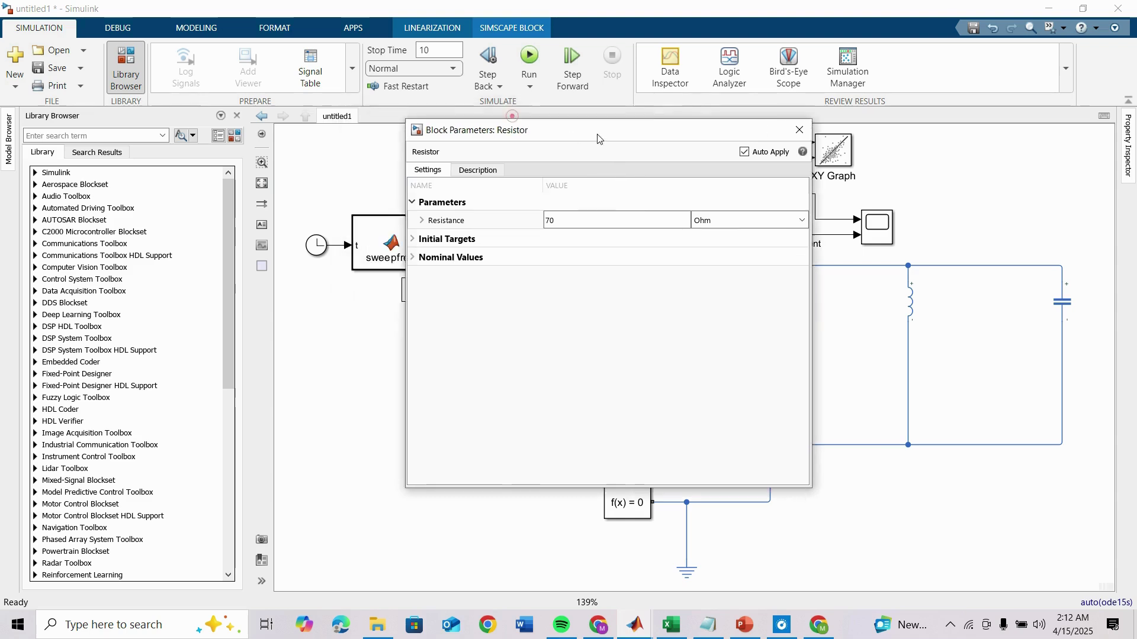
drag(619, 140, 697, 142)
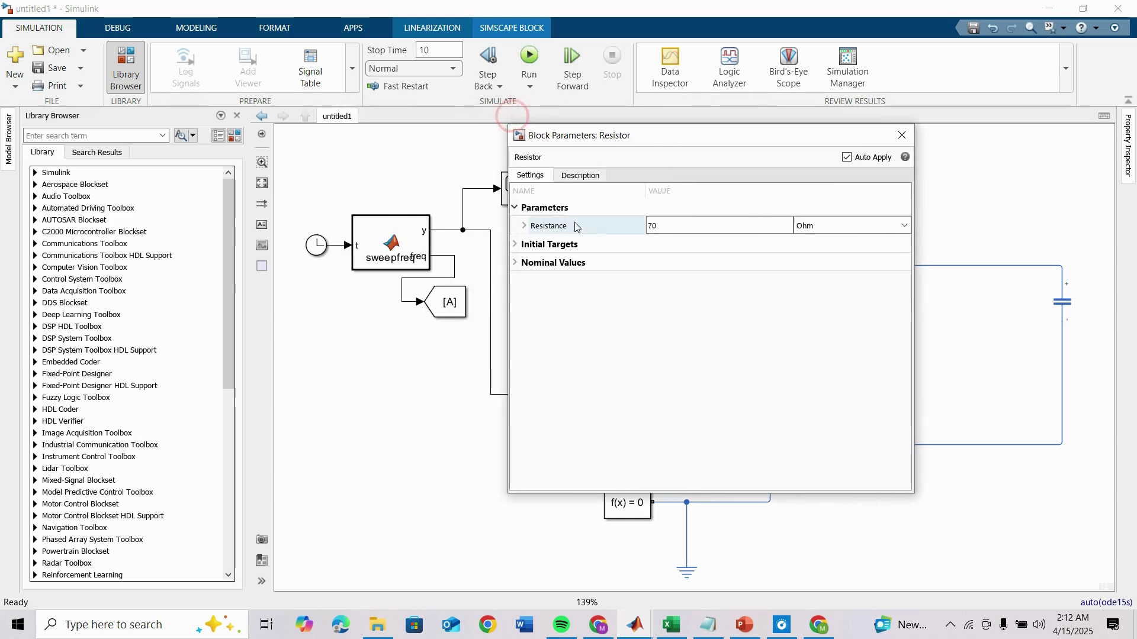
click(672, 226)
click(690, 230)
click(901, 136)
Open the sweepfreq function code and inspect the amplitude 100 in y = 100*sin(phase).
double_click(396, 240)
double_click(417, 273)
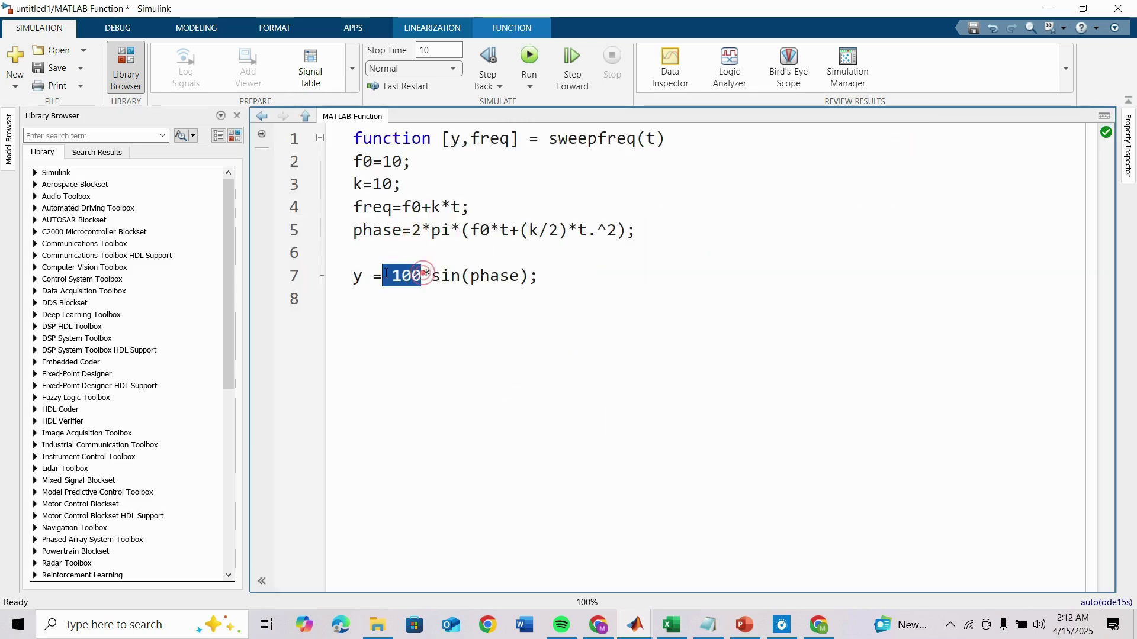
drag(402, 278, 423, 282)
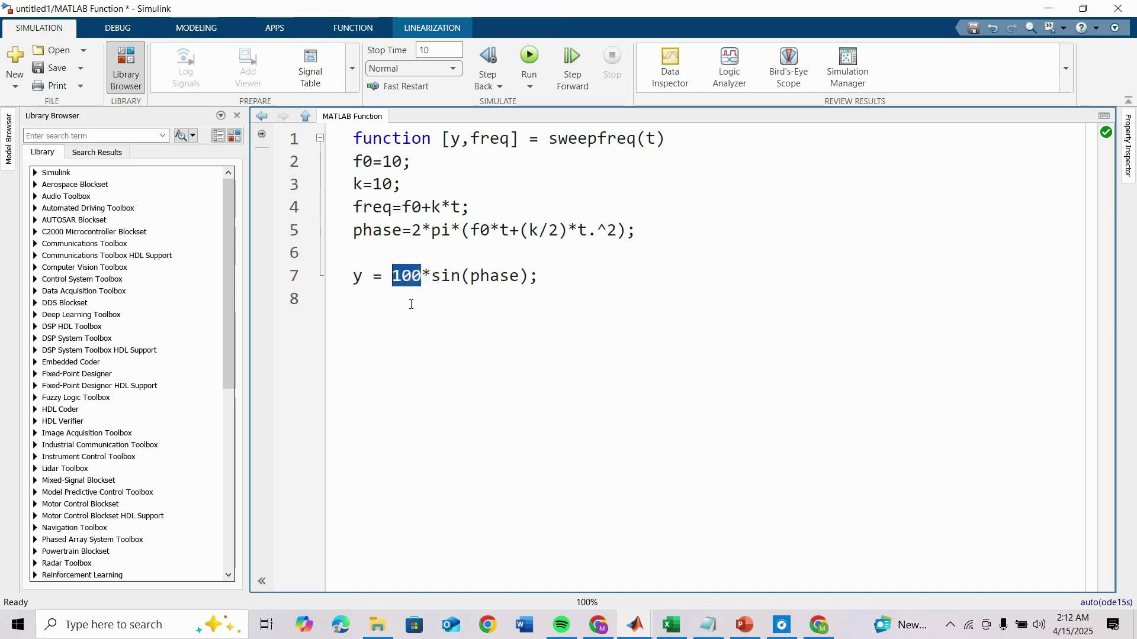
click(408, 303)
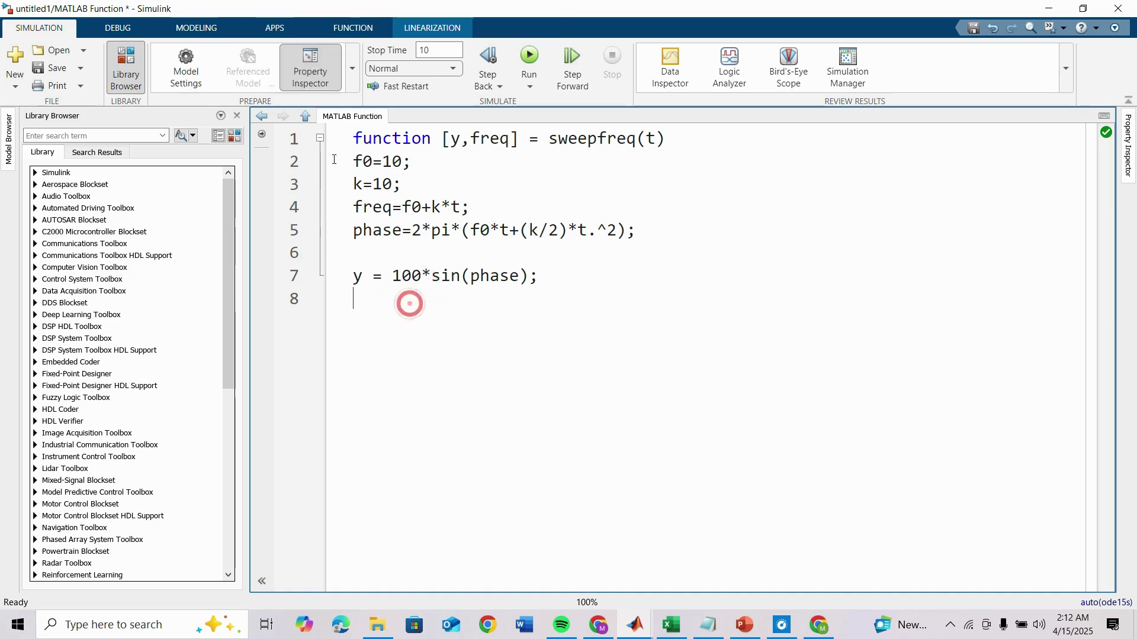
Go back to the untitled1 diagram and start the simulation with the updated RLC and sweepfreq settings.
click(307, 116)
click(529, 59)
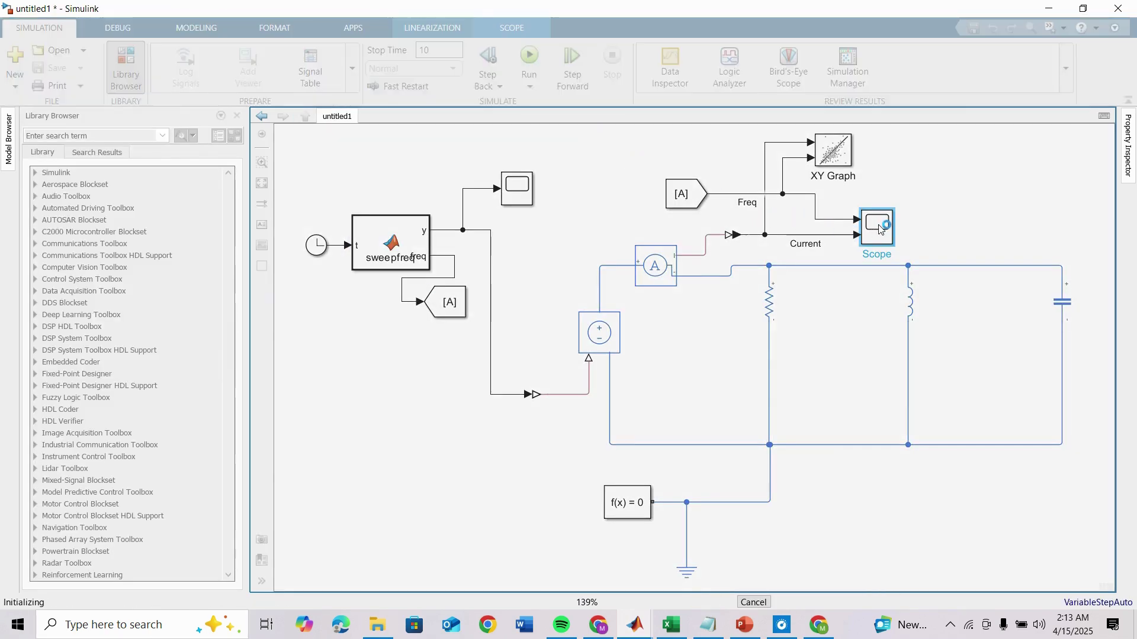